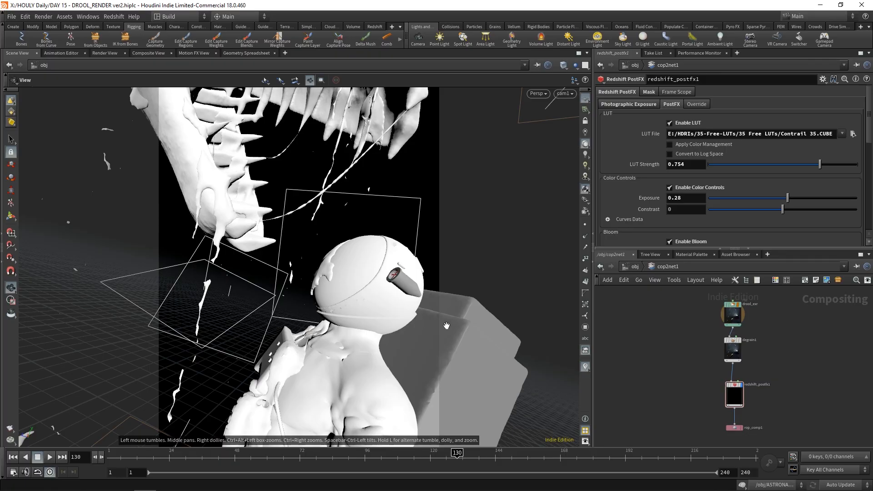
- Open the ASTRONAUT_GEOMETRY network, frame the model and display the boolean1 node to examine the cut body
click(635, 269)
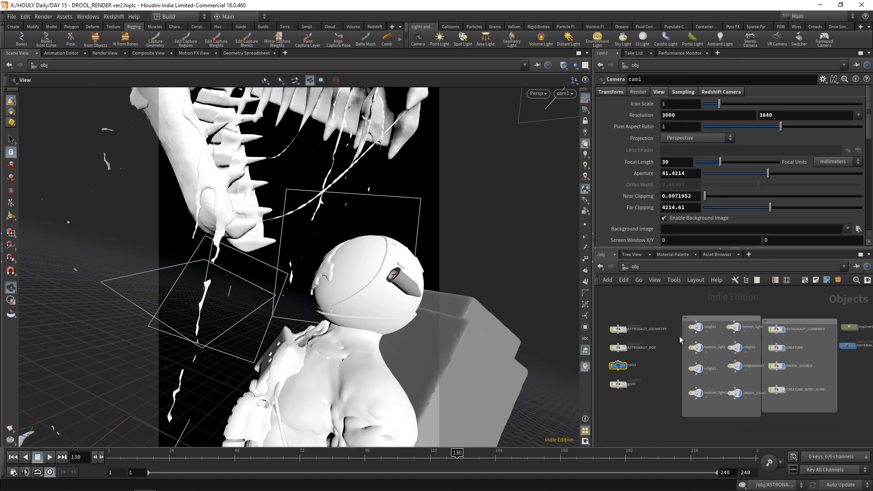
double_click(656, 329)
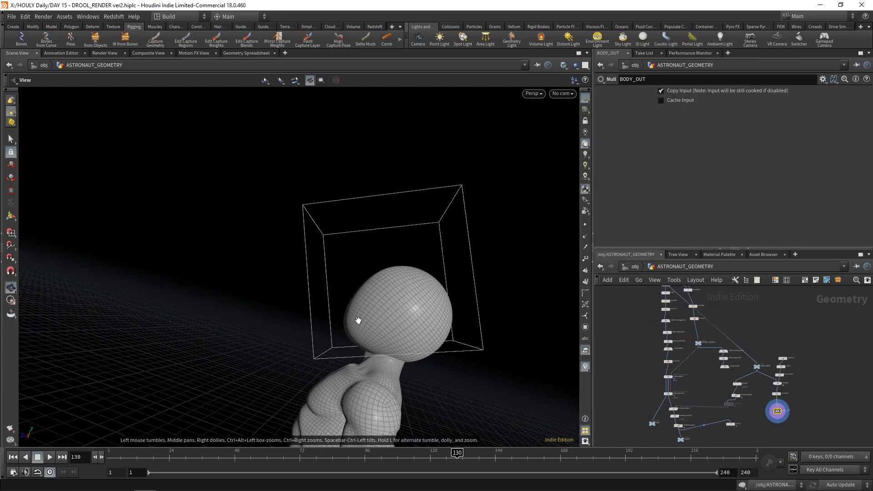
key(space+g)
drag(320, 253, 288, 239)
middle_drag(763, 324, 764, 365)
scroll(694, 368, up, 4)
middle_drag(694, 369, 693, 337)
scroll(692, 357, up, 2)
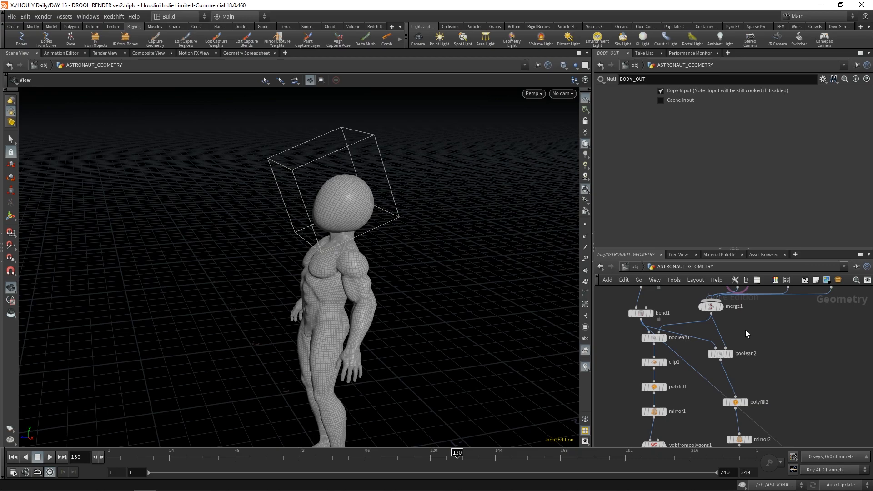
click(656, 342)
drag(328, 319, 470, 282)
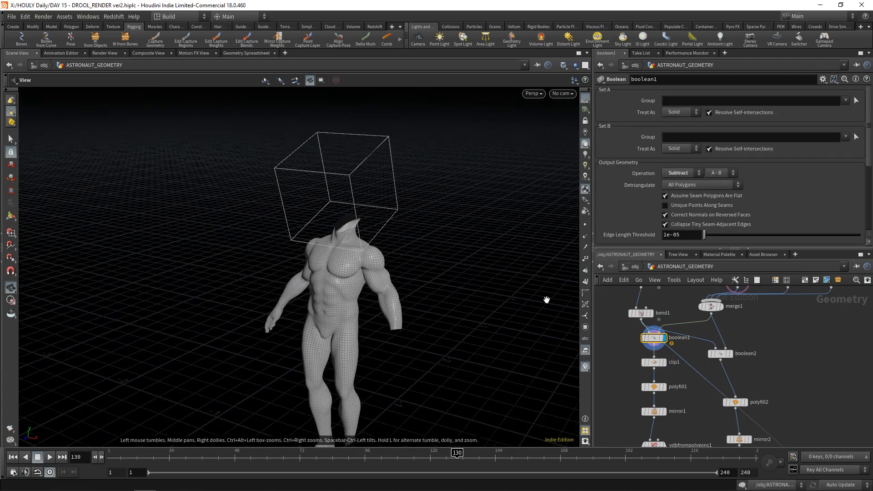
- Display the vellumcloth1 node to examine the cloth constraints on the remeshed body
scroll(711, 377, down, 3)
middle_drag(700, 405, 688, 357)
middle_drag(692, 422, 689, 295)
scroll(676, 374, up, 3)
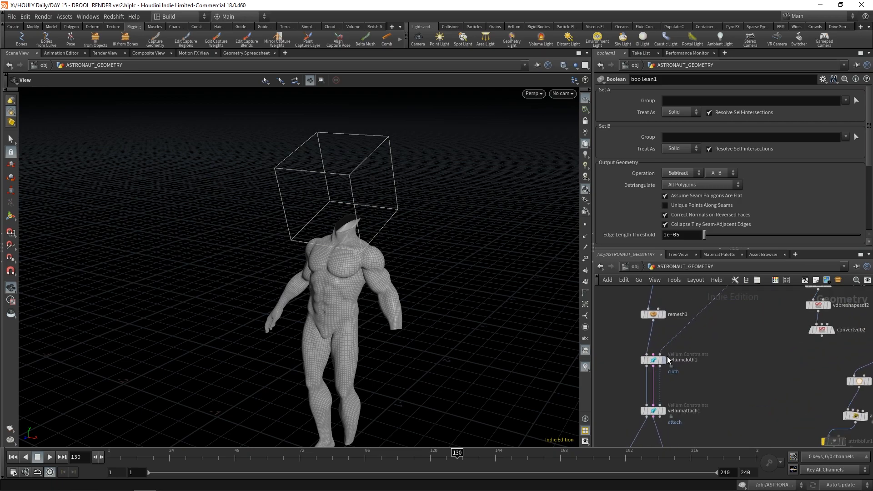
click(666, 360)
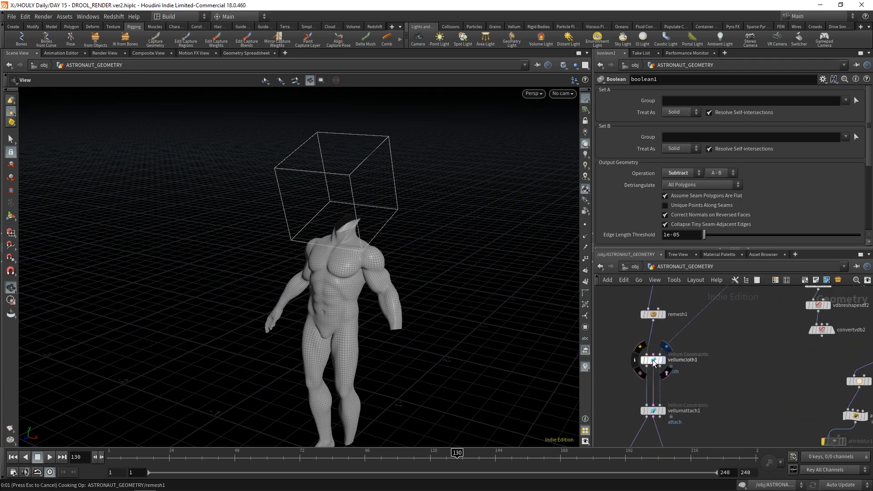
click(654, 362)
- Display the vellumattach1 node to examine how the suit attaches at the neck, wrists and ankles
middle_drag(719, 362, 722, 301)
scroll(723, 300, up, 1)
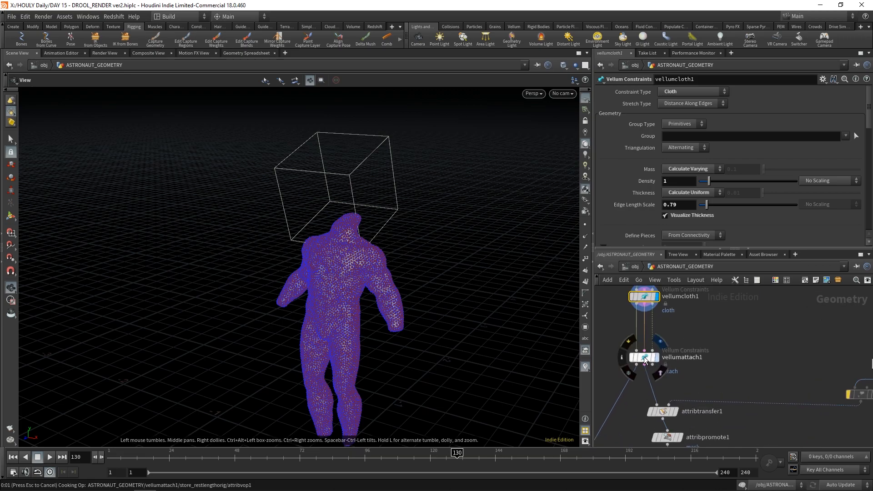
click(642, 360)
middle_drag(734, 361, 758, 334)
scroll(706, 346, down, 2)
middle_drag(649, 407, 666, 388)
- Open the ASTRONAUT_DOP network, display filecache1 and scrub the cached suit simulation to frame 37
click(635, 267)
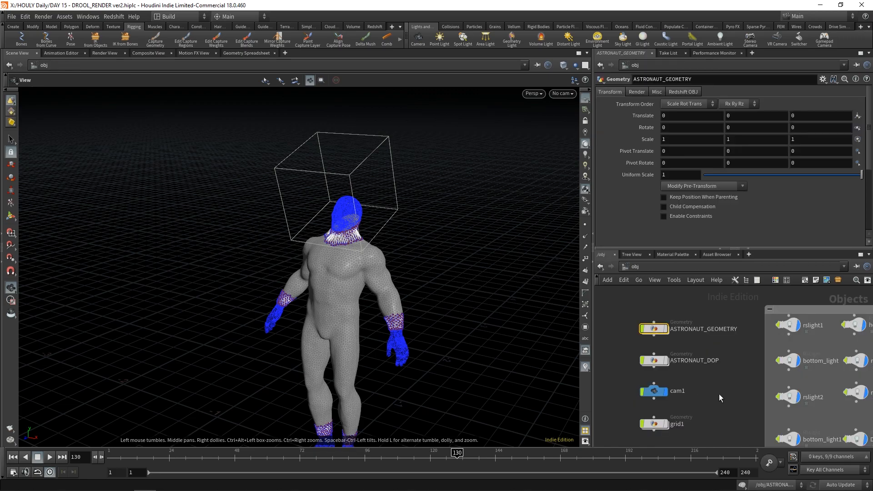
scroll(675, 359, down, 1)
middle_drag(701, 360, 642, 359)
scroll(675, 357, down, 1)
scroll(642, 359, up, 2)
double_click(636, 335)
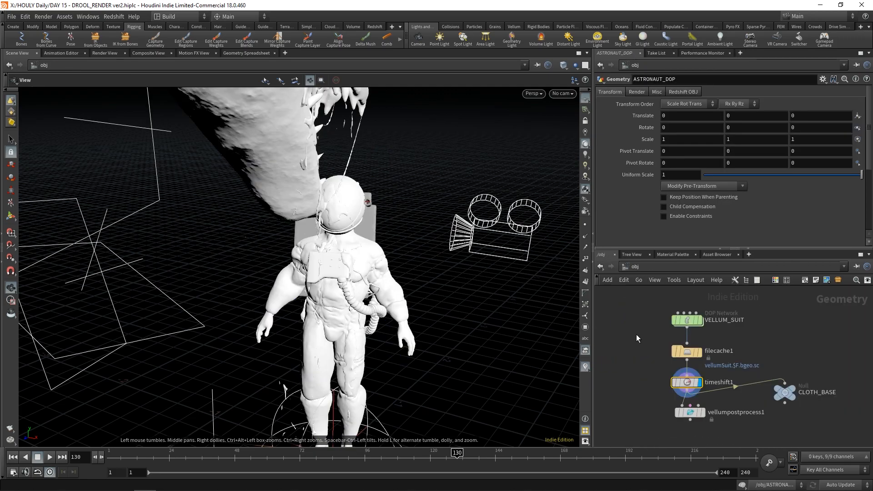
drag(503, 315, 340, 288)
scroll(374, 297, up, 4)
click(702, 352)
drag(122, 458, 192, 457)
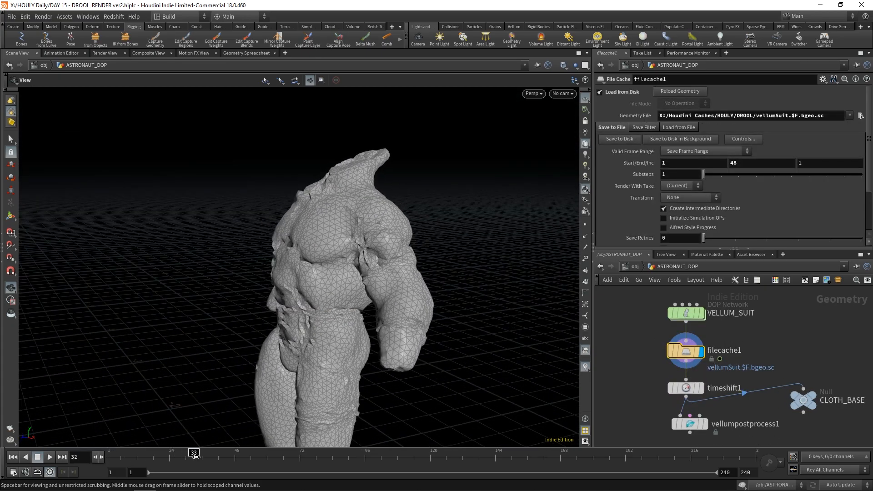
- Display timeshift1 and vellumpostprocess1 in turn and examine the wrinkles of the smoothed suit
click(702, 389)
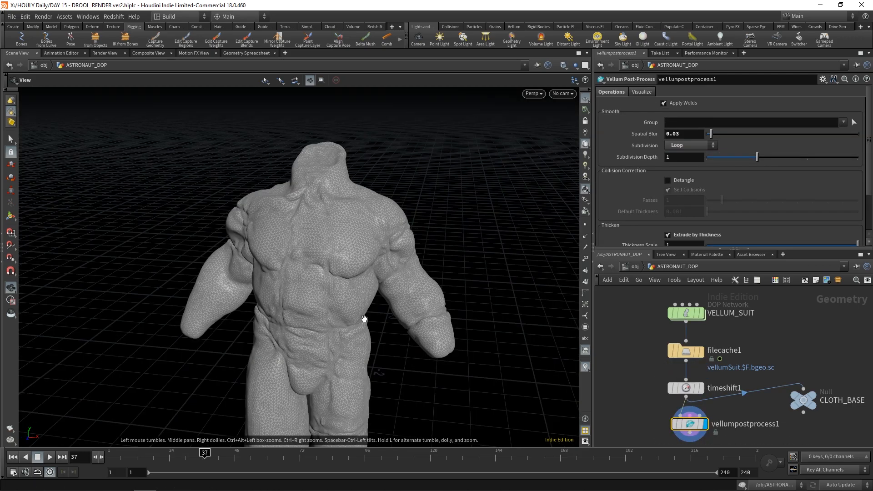
scroll(337, 298, up, 3)
drag(328, 294, 297, 275)
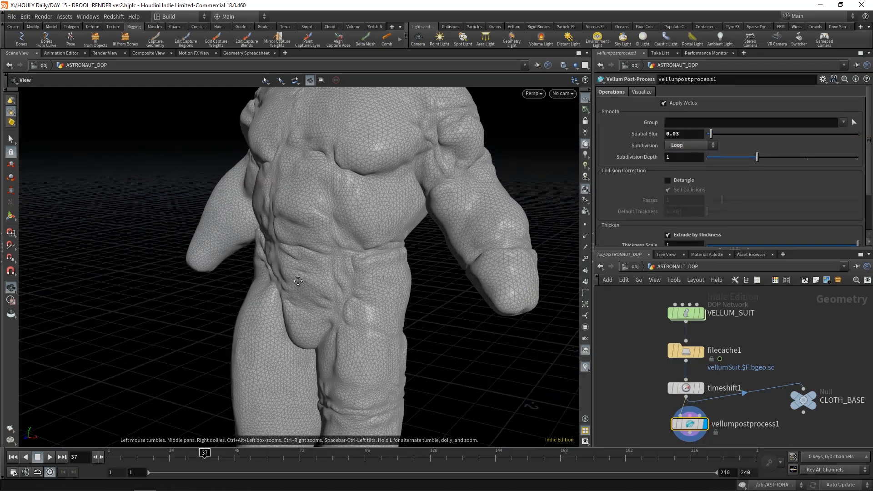
scroll(297, 275, down, 3)
middle_drag(297, 274, 294, 308)
mouse_move(295, 308)
mouse_down()
mouse_move(376, 304)
mouse_move(294, 300)
mouse_up()
middle_drag(294, 300, 363, 279)
scroll(363, 279, down, 2)
drag(363, 279, 341, 305)
- Return to the ASTRONAUT_GEOMETRY network and display group1 below BODY_BASE to examine the selected body areas
click(637, 268)
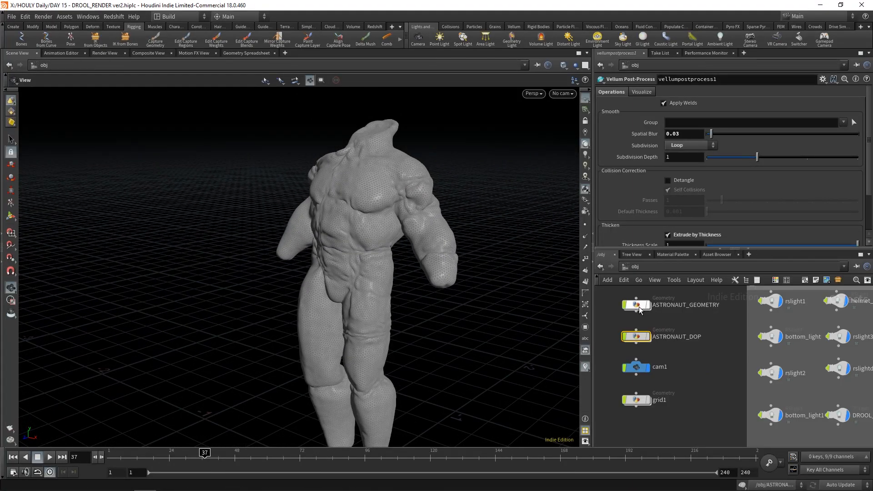
click(641, 310)
double_click(641, 309)
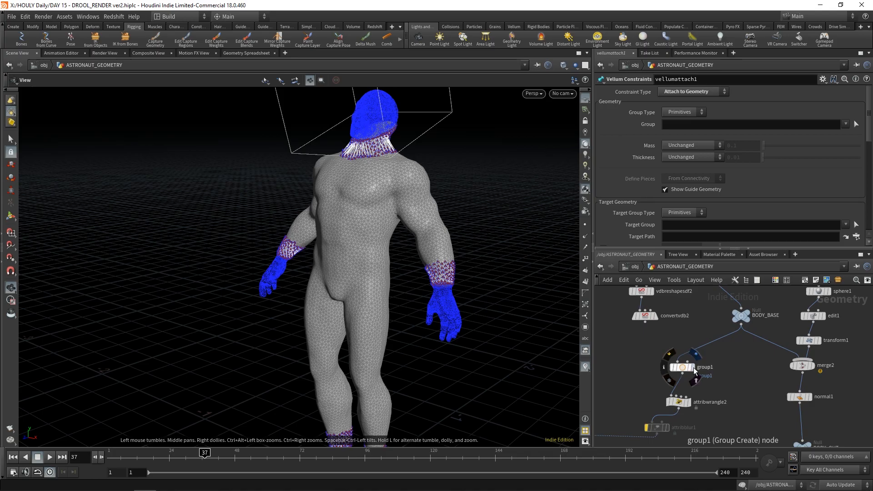
click(692, 367)
click(682, 367)
drag(374, 212, 328, 206)
- Display attribwrangle2 and examine its random mask expression for group1
scroll(655, 401, up, 1)
middle_drag(651, 405, 773, 310)
click(738, 358)
click(728, 357)
scroll(683, 350, down, 2)
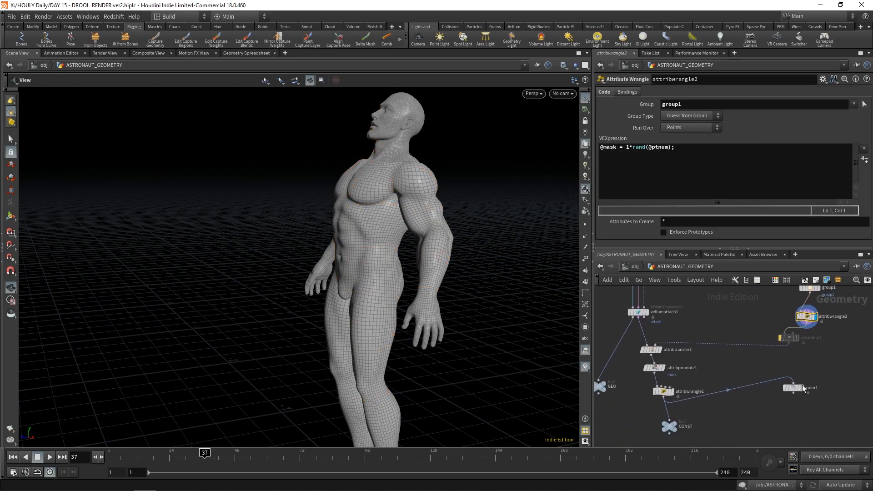
- Display the mask colours with color1 and examine the attribwrangle1 code that scales restlengthorig
click(803, 388)
drag(558, 296, 478, 277)
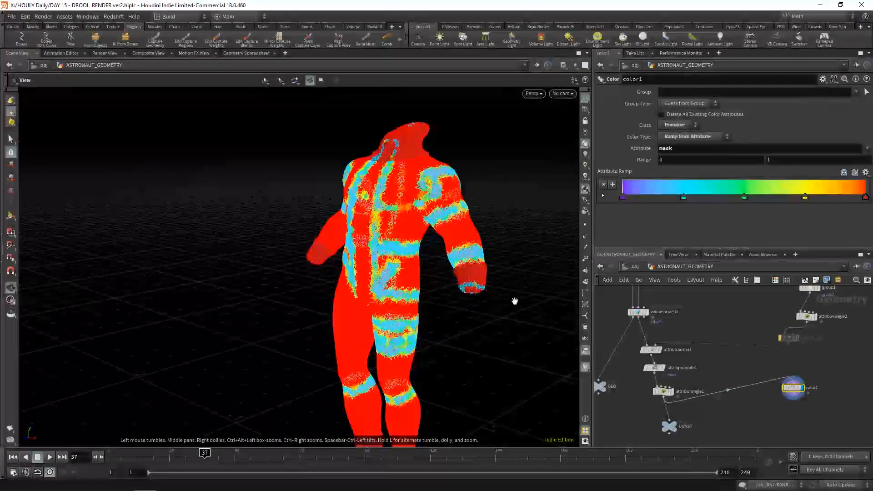
scroll(662, 389, up, 2)
click(665, 394)
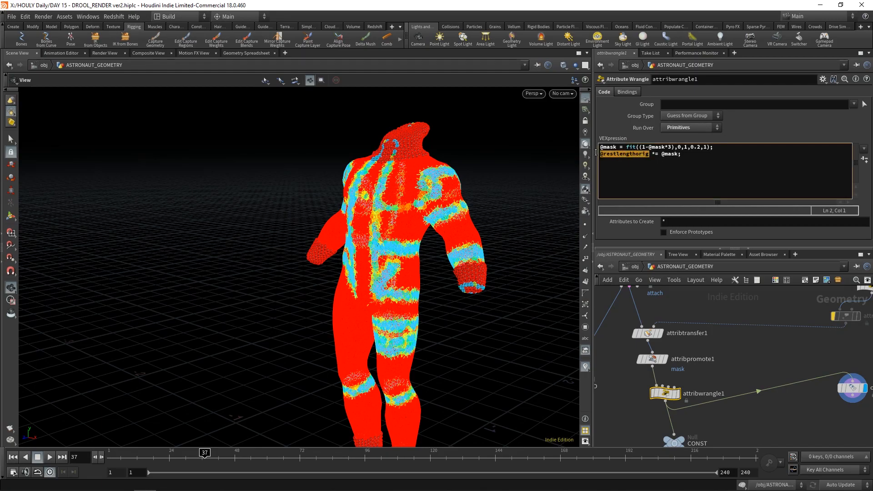
click(853, 388)
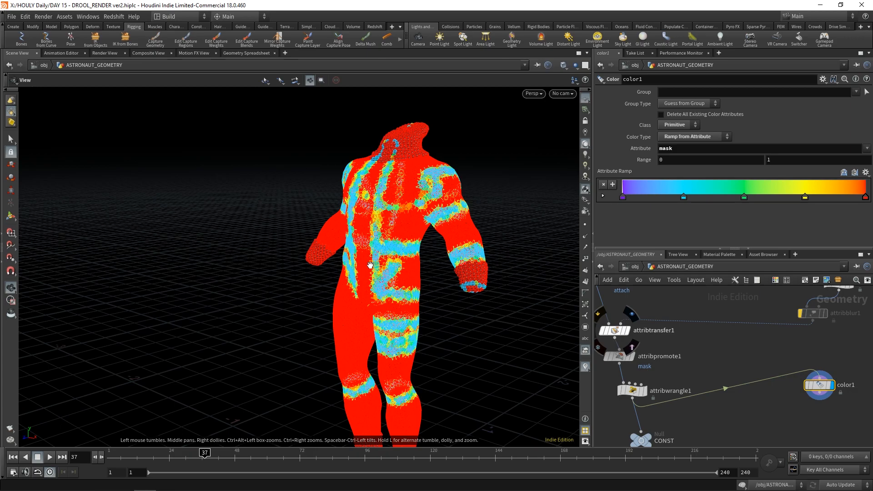
- Go back into ASTRONAUT_DOP to view how the mask shapes the post-processed suit
click(633, 268)
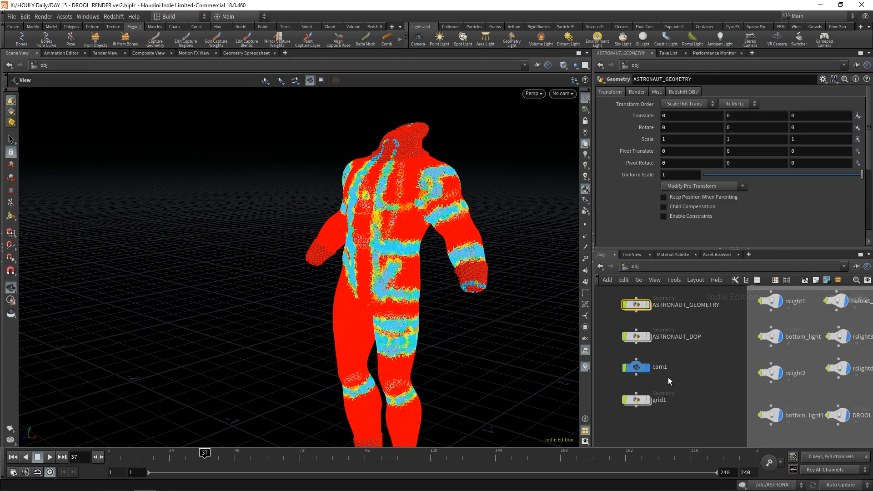
double_click(634, 337)
drag(441, 247, 462, 246)
- Open the ASTRONAUT_COMBINED network and display object_merge1 to examine the imported body
click(635, 267)
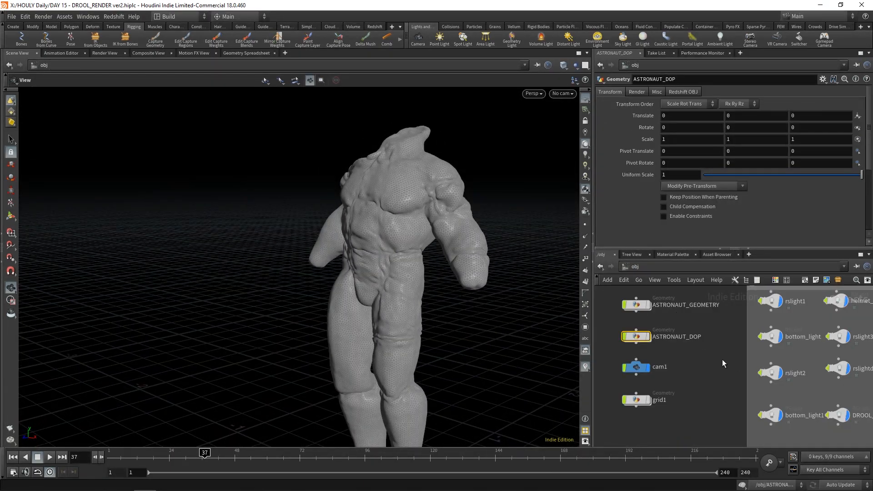
middle_drag(706, 371, 700, 375)
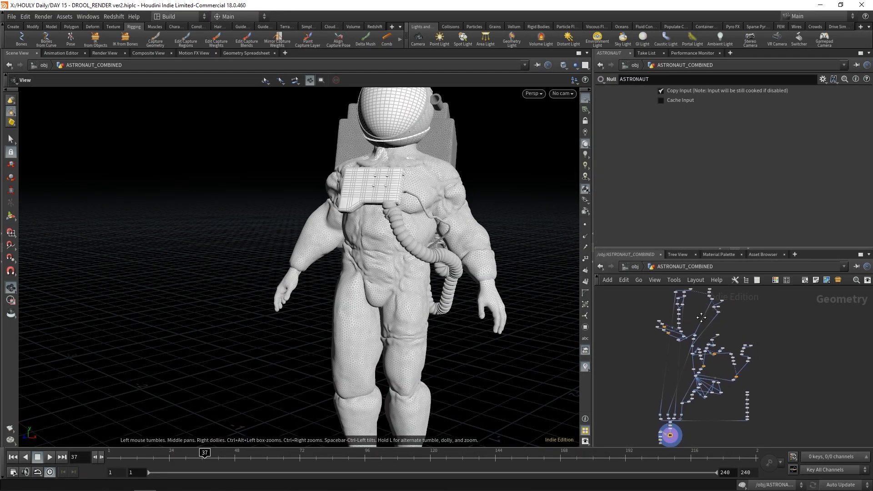
scroll(692, 321, up, 10)
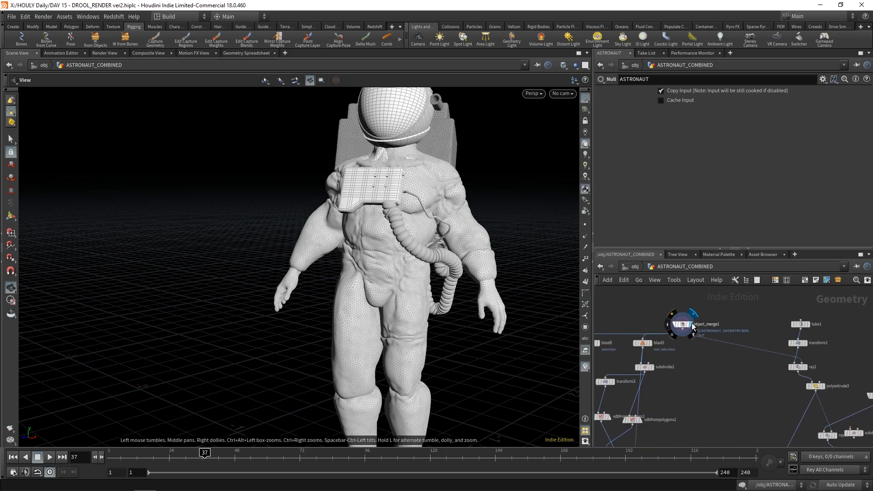
click(692, 326)
drag(487, 248, 353, 211)
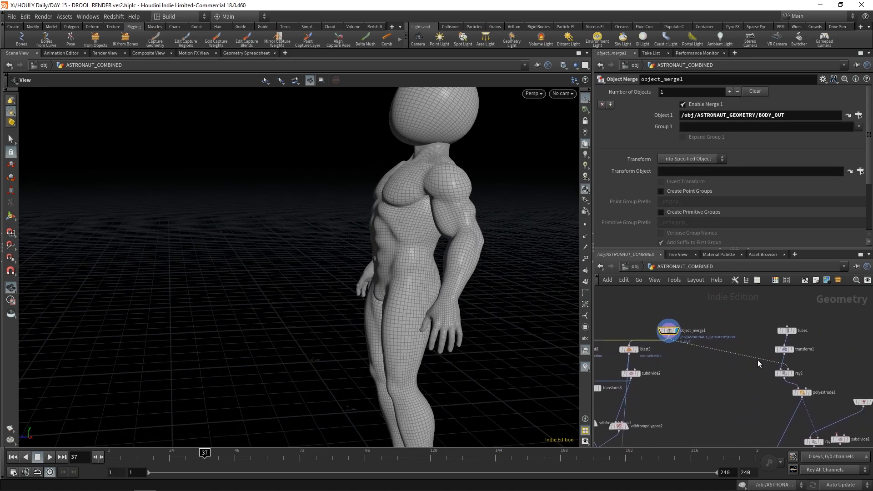
- Display object_merge2 and vellumpostprocess2 to compare the imported cloth with its smoothed version
middle_drag(757, 360, 605, 321)
click(748, 375)
drag(398, 241, 524, 233)
middle_drag(732, 439, 755, 355)
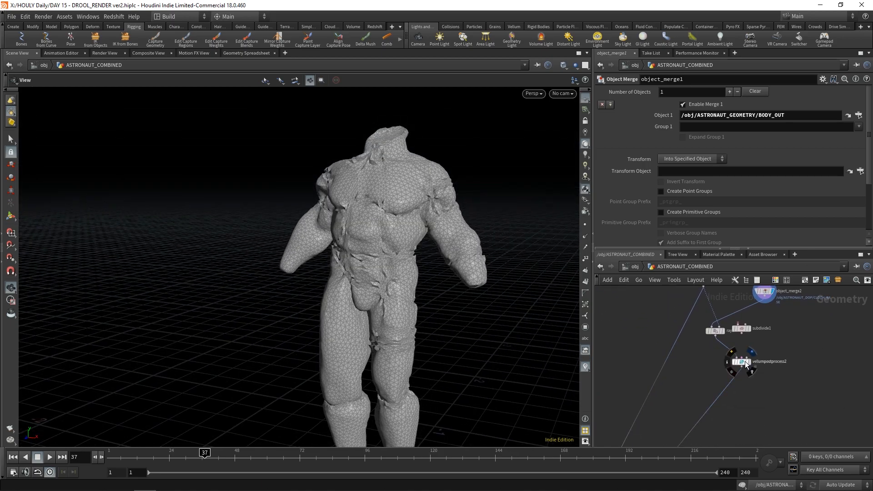
drag(396, 204, 325, 196)
key(1)
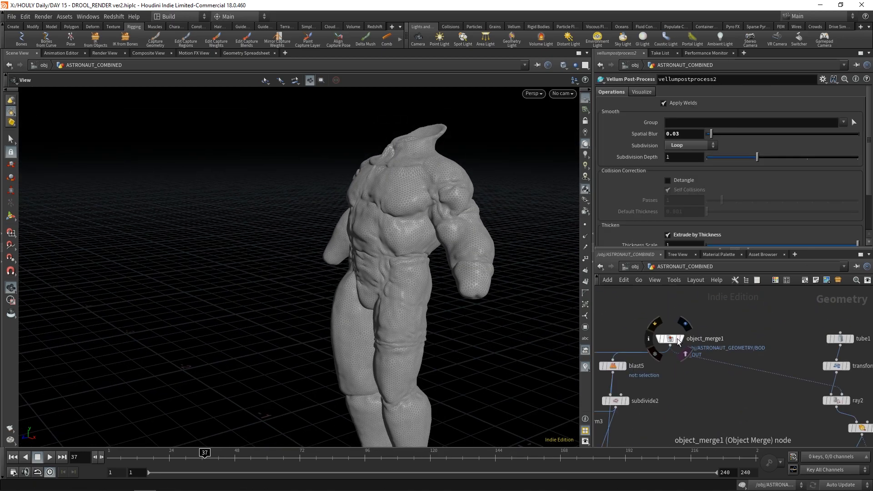
- Template object_merge1 so its body shows as a wireframe together with the vellumpostprocess2 suit
click(678, 339)
drag(505, 225, 431, 221)
right_drag(431, 221, 423, 253)
drag(424, 253, 451, 255)
scroll(693, 379, down, 2)
- Display polyextrude3 below ray2 to examine the extruded neck ring of the suit
middle_drag(682, 395, 707, 369)
middle_drag(785, 375, 686, 374)
scroll(686, 374, down, 1)
scroll(719, 369, up, 1)
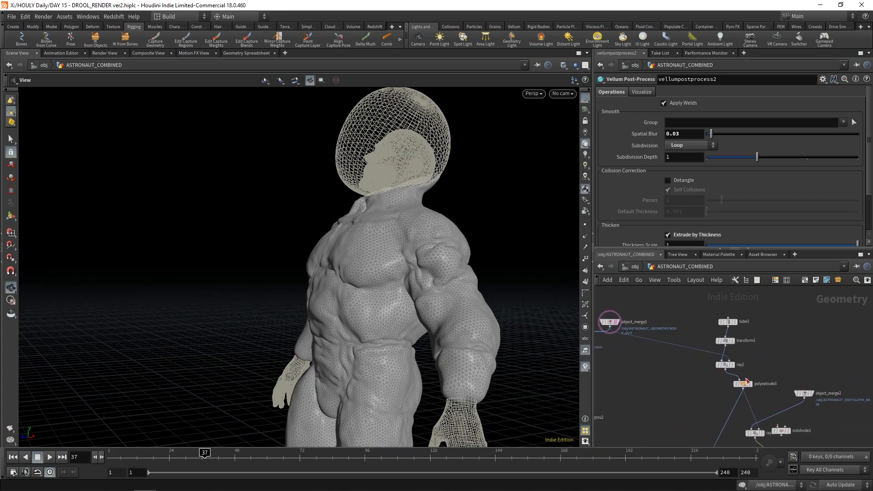
click(751, 384)
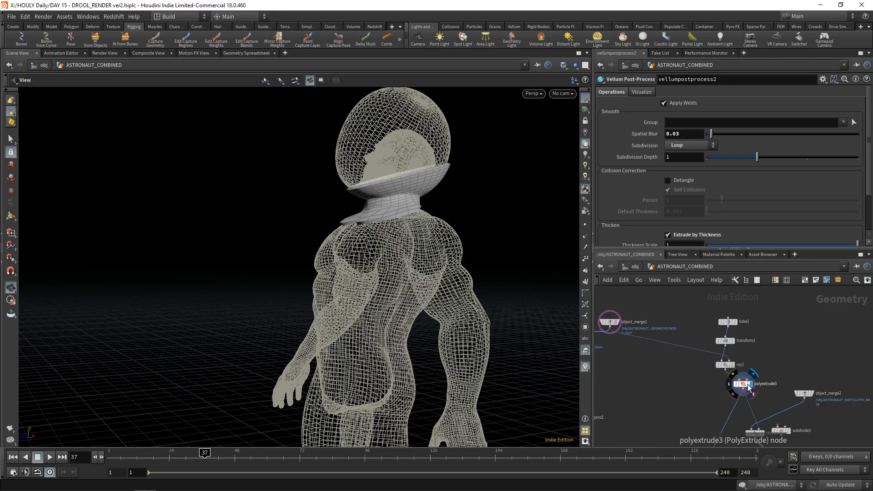
drag(296, 226, 292, 247)
- Display the final node of the helmet branch and examine the shell and its small surface details up close
middle_drag(628, 369, 735, 302)
scroll(735, 302, down, 2)
middle_drag(718, 377, 698, 351)
click(682, 400)
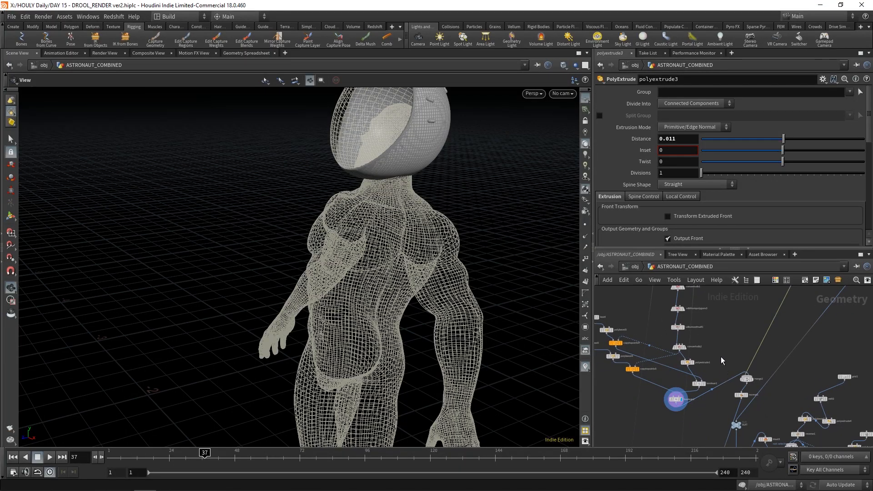
drag(471, 177, 399, 147)
drag(387, 200, 572, 239)
middle_drag(616, 387, 641, 399)
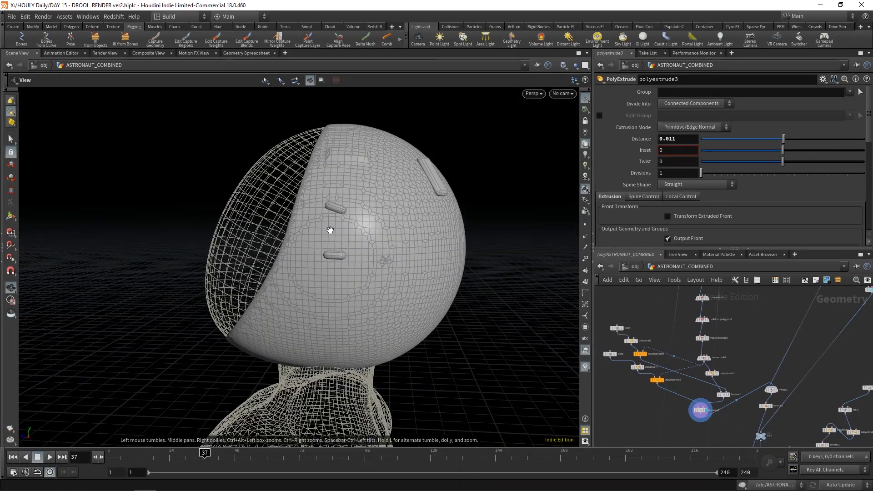
mouse_move(285, 253)
mouse_down()
mouse_move(396, 278)
mouse_move(349, 295)
mouse_move(293, 261)
mouse_up()
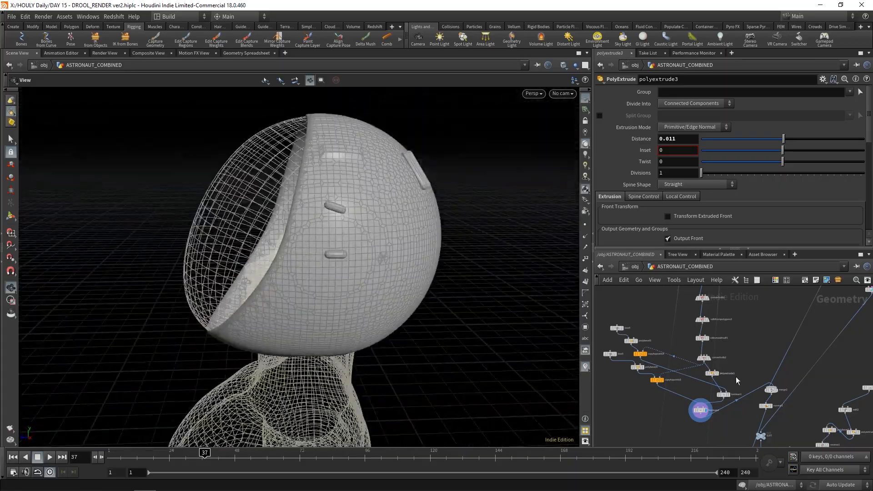
- Display merge1 and view the front of the complete astronaut with helmet, chest pack and hose
middle_drag(735, 378, 701, 336)
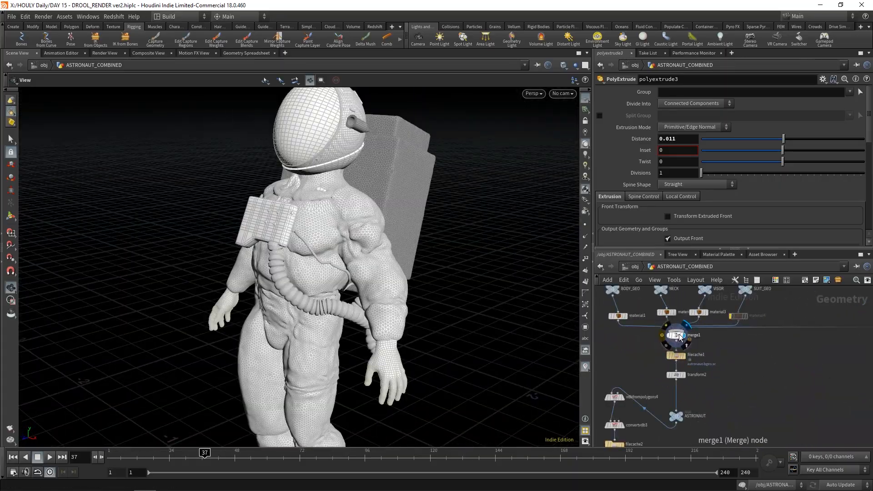
click(681, 336)
drag(291, 241, 273, 229)
drag(219, 229, 279, 193)
drag(375, 153, 229, 242)
drag(409, 325, 389, 242)
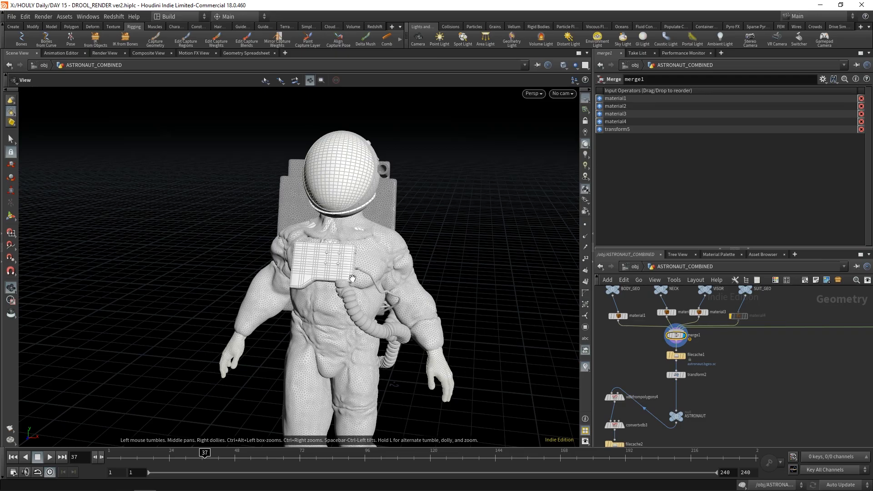
- Orbit around the merged astronaut to examine the backpack, arms and legs from the side
drag(340, 284, 334, 256)
drag(487, 277, 455, 247)
middle_drag(380, 275, 363, 170)
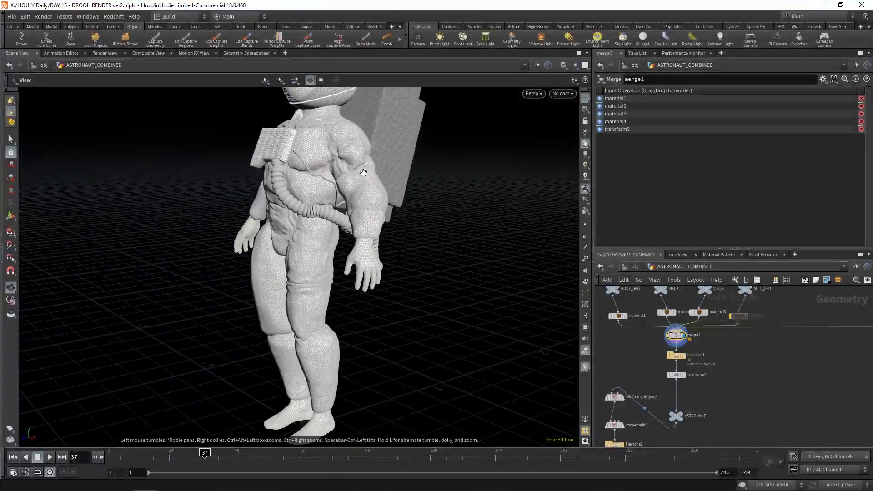
scroll(362, 182, down, 3)
drag(355, 200, 432, 209)
scroll(319, 202, up, 5)
scroll(825, 314, down, 2)
- Display the normal2 node and examine the suit's torso up close
middle_drag(826, 314, 780, 411)
middle_drag(770, 349, 717, 434)
middle_drag(747, 323, 734, 369)
middle_drag(765, 291, 762, 365)
click(653, 362)
scroll(770, 356, down, 2)
drag(375, 254, 439, 255)
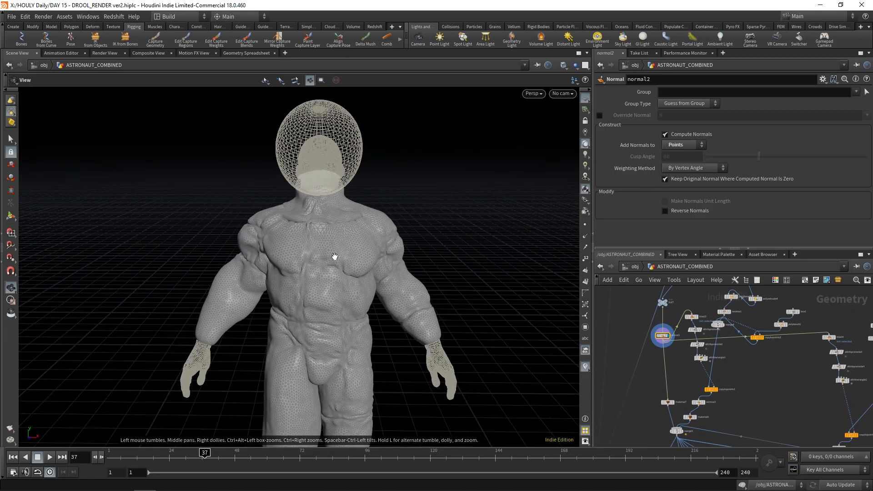
right_drag(294, 273, 375, 273)
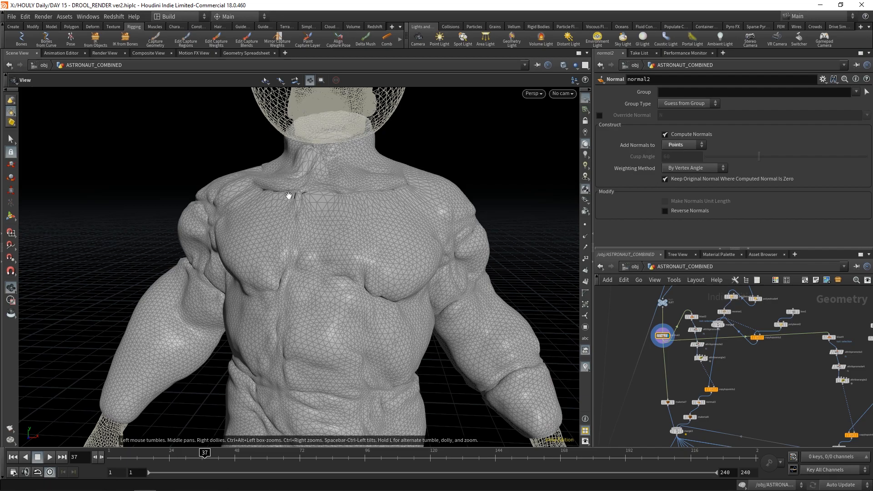
- Display the blast3 node to view the isolated chest patch of the suit
scroll(712, 364, up, 3)
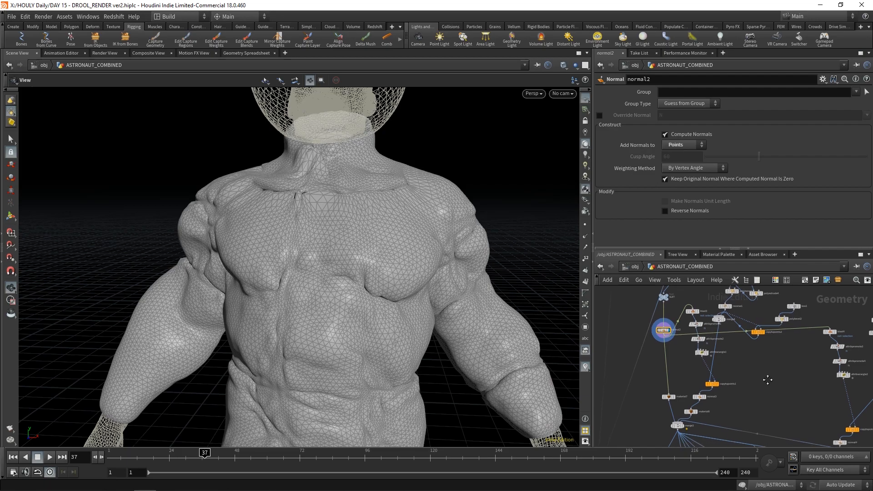
click(692, 294)
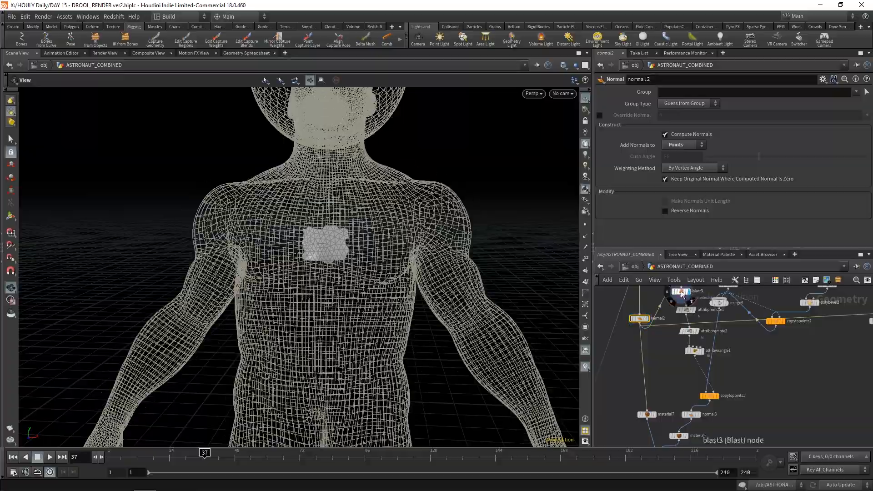
- Display the attribpromote1 node and show point normals on the chest patch from the side
drag(423, 248, 388, 249)
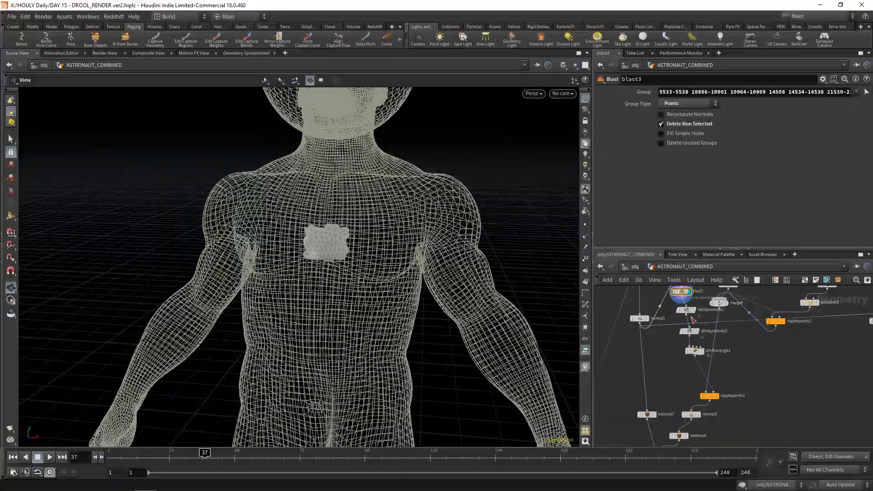
click(687, 312)
mouse_move(328, 248)
mouse_down()
mouse_move(455, 241)
mouse_move(287, 238)
mouse_move(326, 238)
mouse_move(320, 249)
mouse_up()
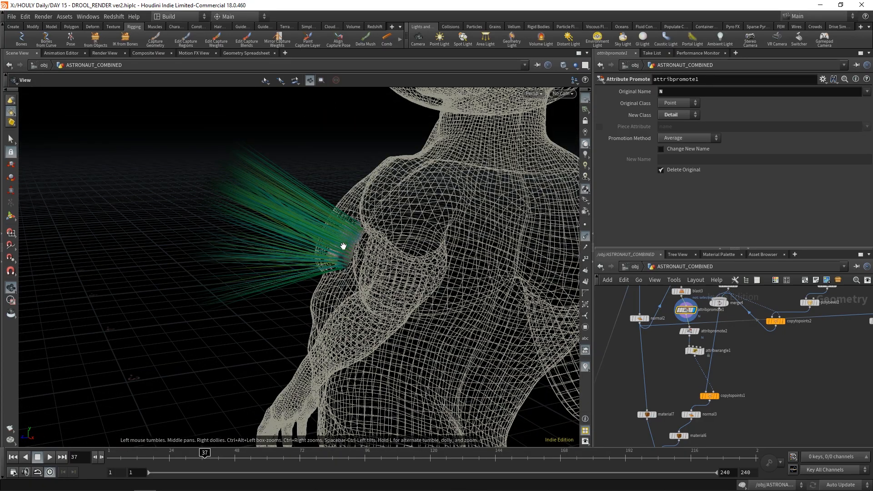
click(586, 237)
- Display attribpromote2 and attribwrangle1 in turn and examine the averaged point normals on the chest patch
click(697, 332)
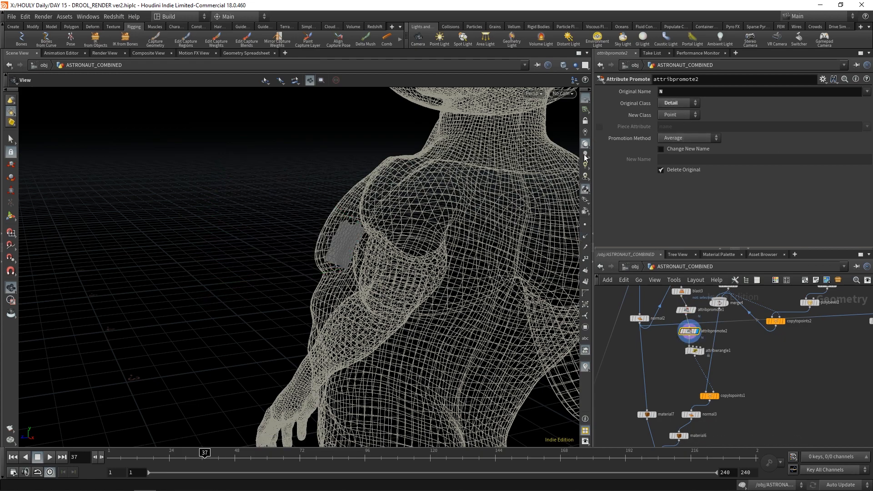
drag(371, 253, 406, 254)
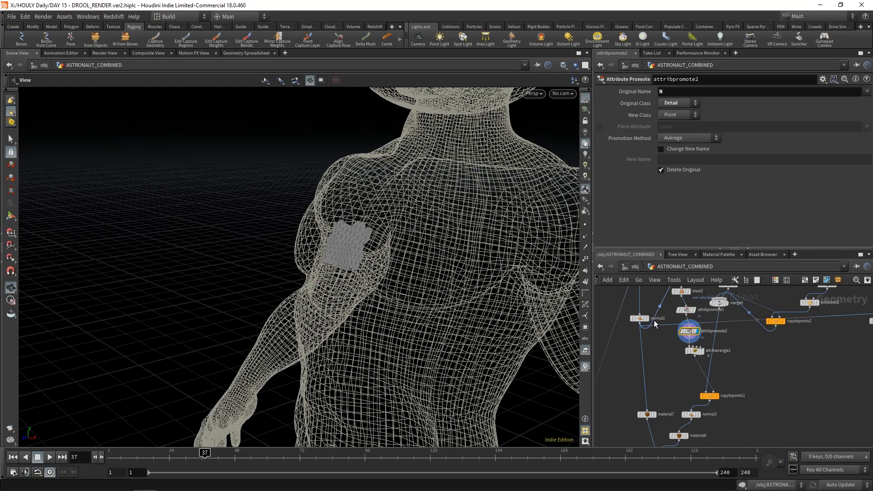
click(706, 357)
drag(516, 273, 587, 260)
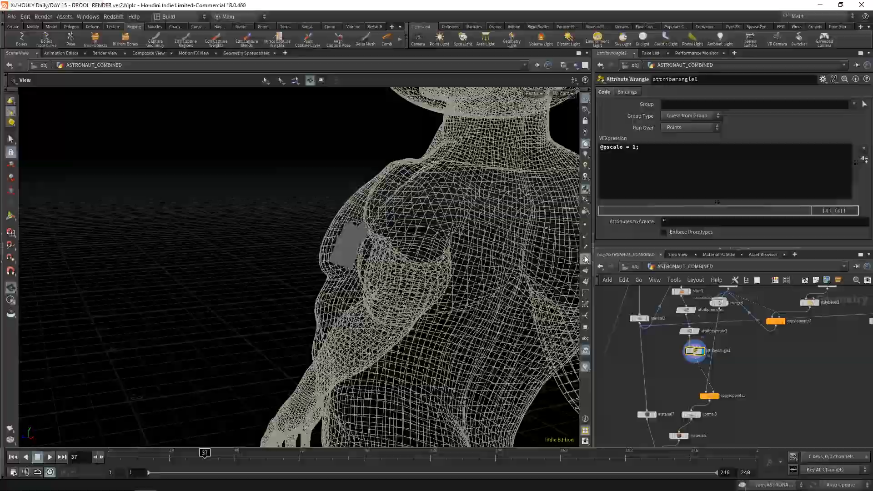
drag(282, 214, 605, 264)
scroll(810, 353, down, 1)
middle_drag(810, 353, 776, 317)
scroll(776, 317, up, 1)
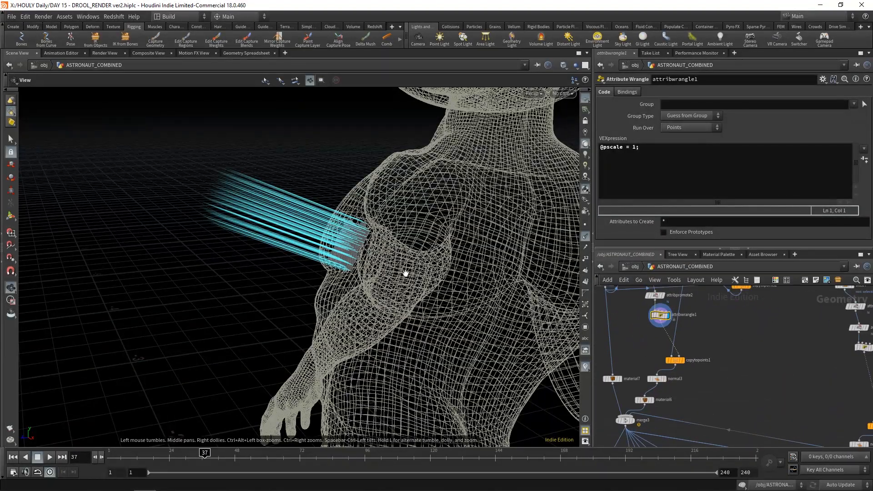
drag(434, 282, 455, 291)
- Display copytopoints1, hide the point normals and examine the chest pack placed against the body
click(683, 361)
click(676, 360)
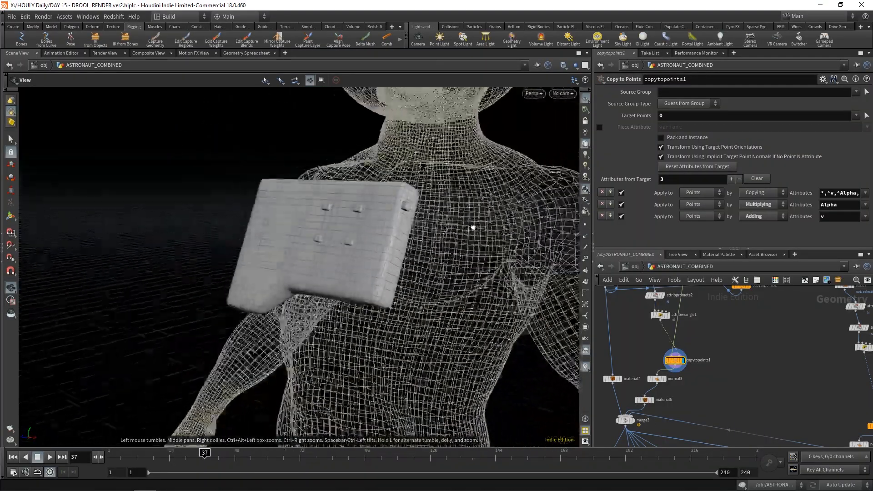
drag(470, 226, 396, 228)
middle_drag(721, 332, 672, 465)
drag(691, 365, 693, 342)
middle_drag(709, 364, 752, 303)
click(655, 388)
middle_drag(705, 385, 685, 390)
scroll(702, 325, up, 1)
click(664, 386)
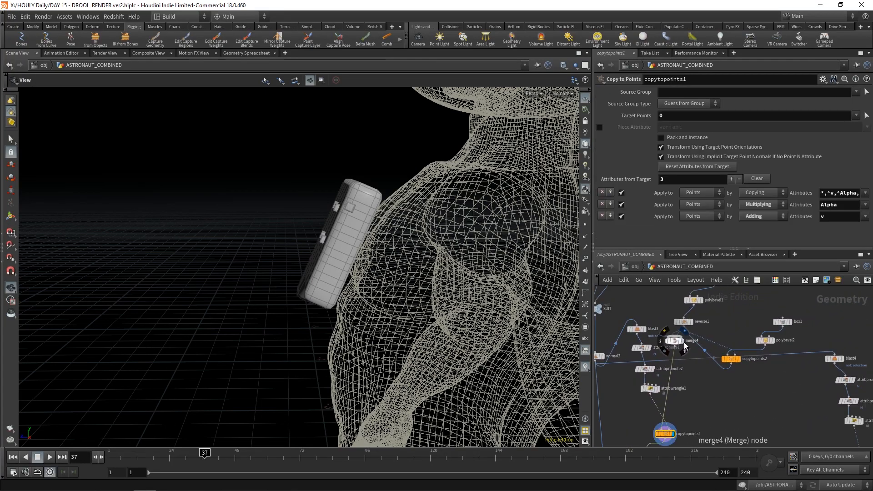
- Display the merge4 node and view the chest pack model from the front
click(681, 335)
scroll(660, 414, down, 1)
middle_drag(728, 298, 716, 350)
scroll(689, 394, up, 1)
drag(456, 298, 356, 230)
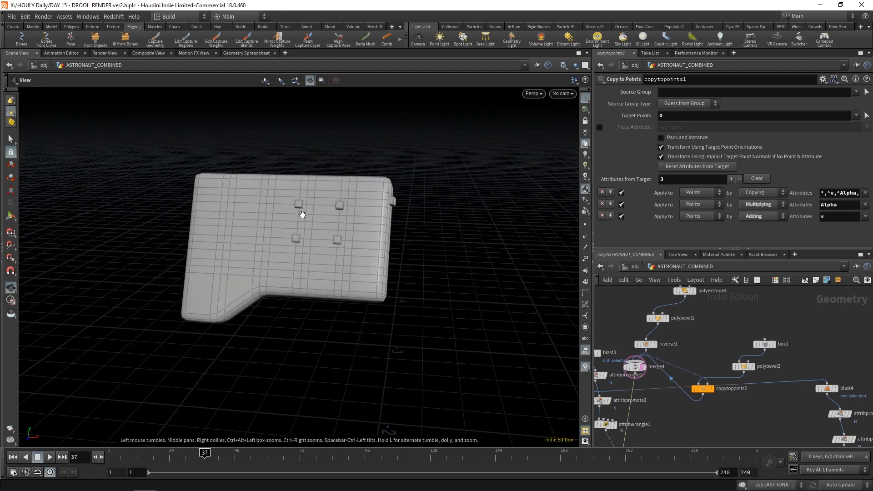
- Display the merge3 node and orbit to the backpack on the suit
middle_drag(671, 416, 732, 286)
scroll(732, 288, down, 1)
click(652, 391)
drag(557, 282, 352, 261)
- Display the blast4 node to view the isolated patch used for placing the backpack
middle_drag(793, 352, 665, 421)
scroll(664, 421, down, 1)
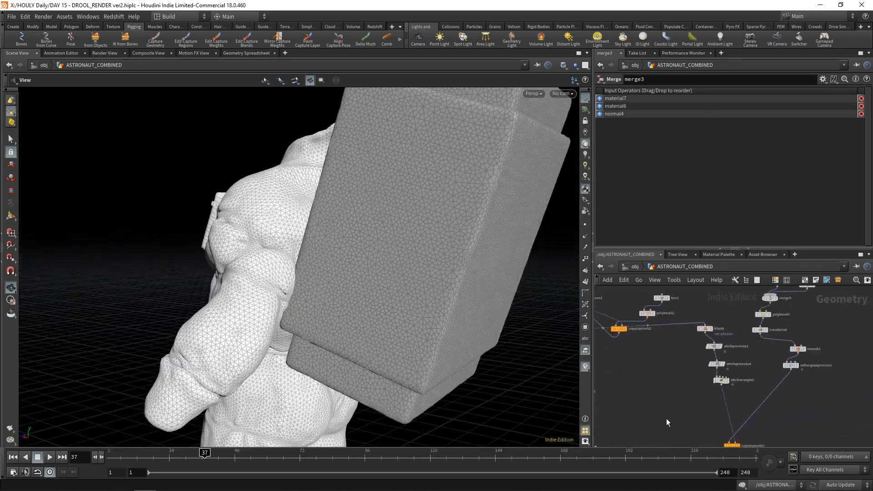
scroll(719, 330, up, 3)
click(704, 330)
click(693, 330)
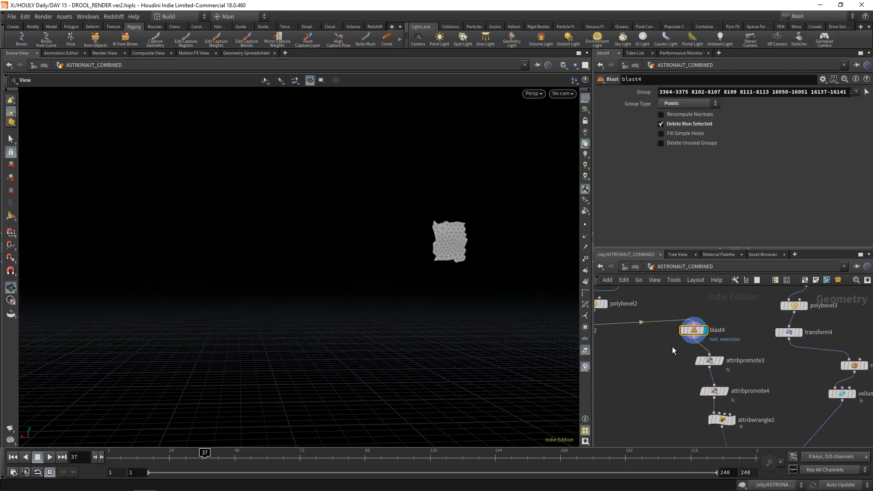
- Show point normals on the backpack's patch and display attribpromote3 and attribwrangle2 in turn
click(710, 360)
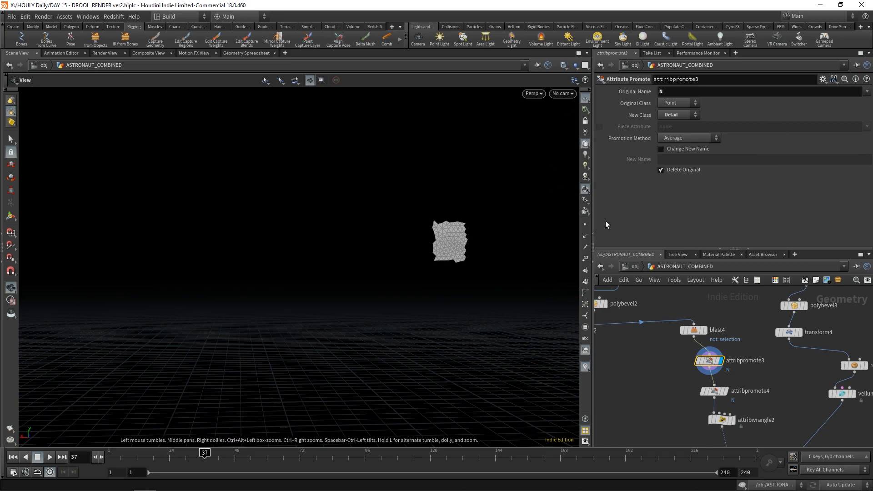
click(586, 236)
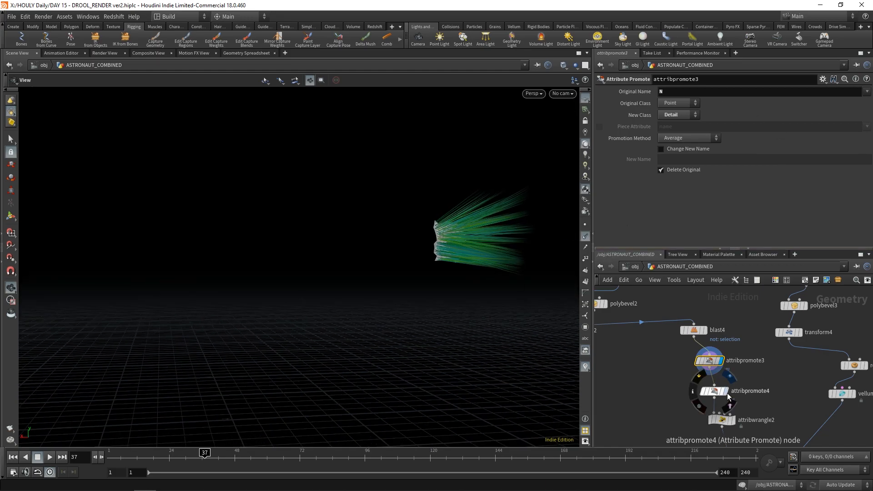
click(728, 397)
key(Down)
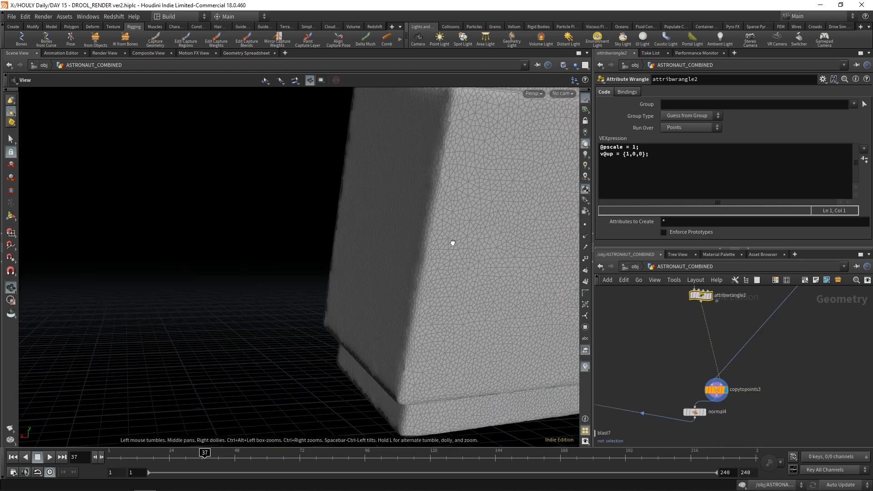
- View the backpack geometry on its own with the normals hidden
drag(452, 244, 355, 230)
middle_drag(787, 346, 837, 318)
scroll(837, 318, down, 2)
middle_drag(670, 323, 743, 335)
scroll(685, 344, up, 2)
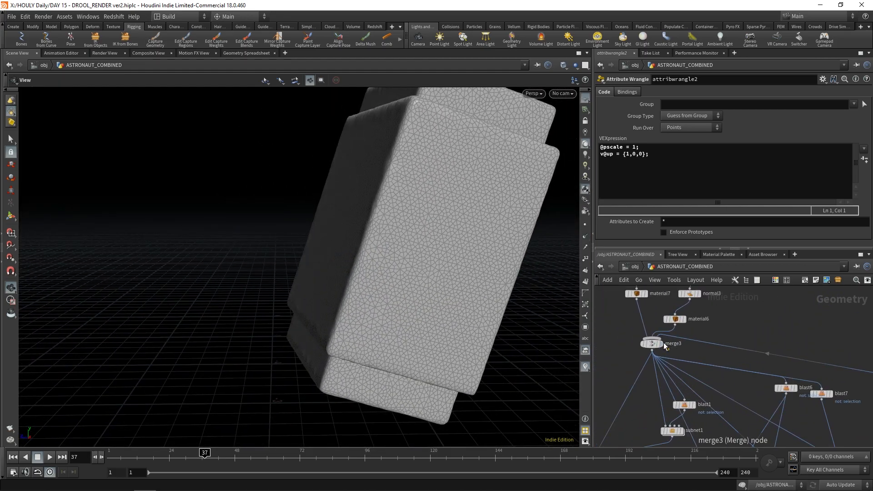
- Display merge3 again and view the suit together with the chest pack and backpack
click(662, 344)
click(649, 344)
drag(291, 264, 313, 266)
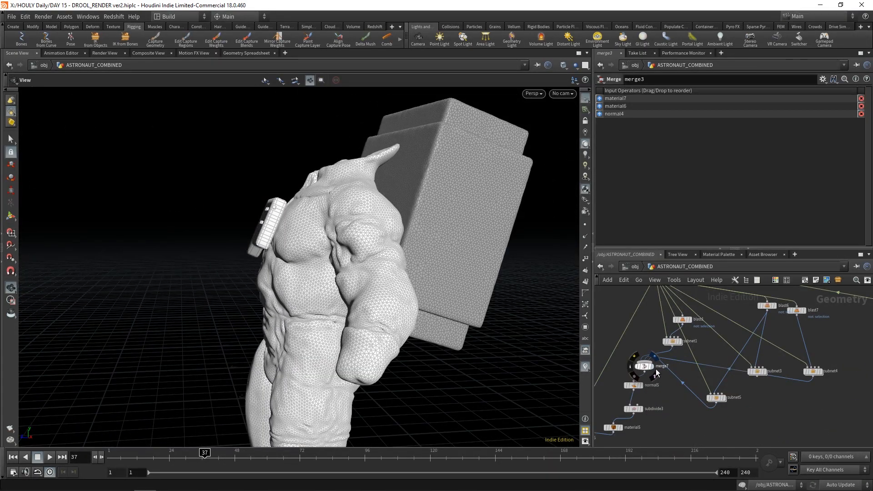
- Display the merge7 node and orbit around the suit's hoses
click(655, 374)
click(644, 366)
drag(300, 319, 370, 316)
right_drag(370, 316, 338, 332)
drag(337, 331, 397, 353)
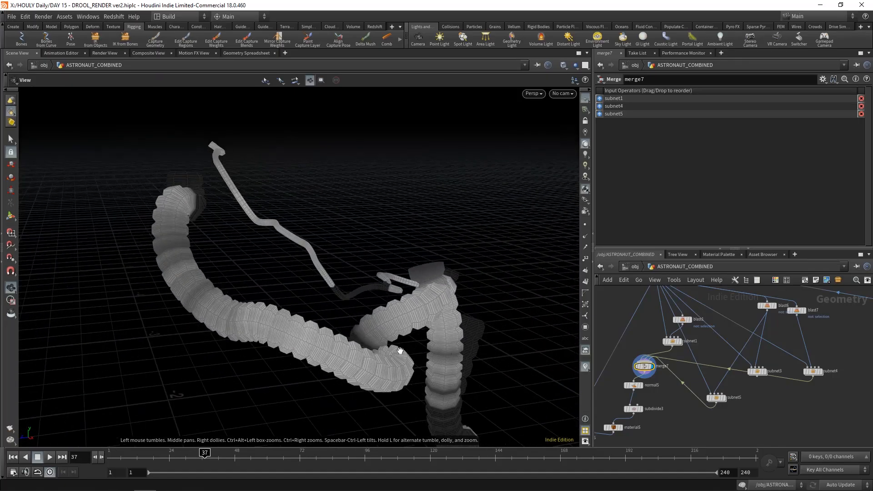
- Rearrange the subnet1, subnet5 and subnet3 nodes around merge7 to tidy the network
click(718, 390)
middle_drag(700, 365, 704, 389)
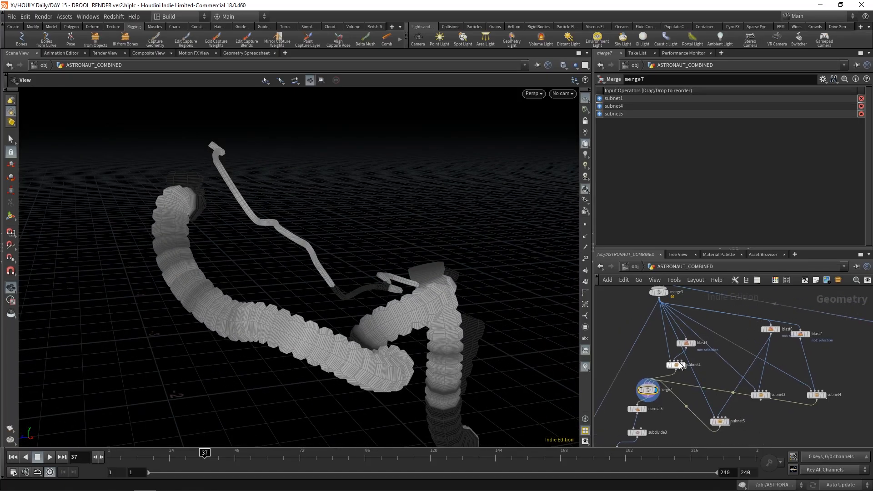
drag(720, 426, 711, 374)
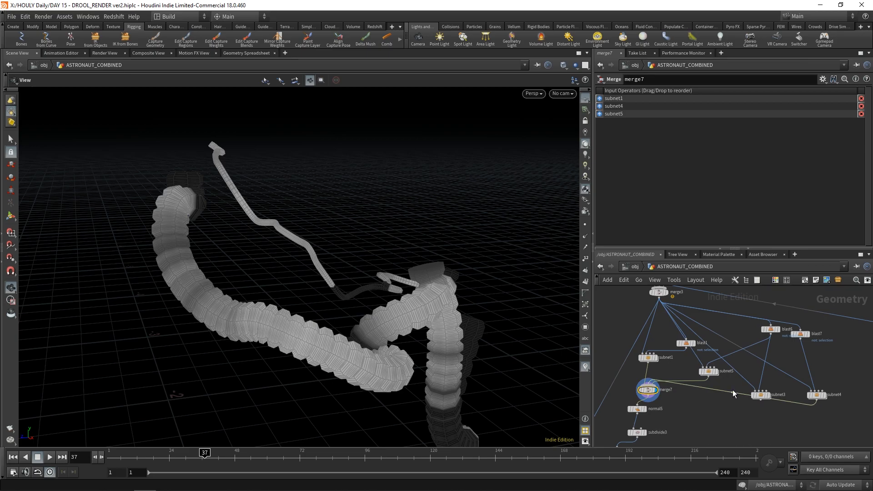
drag(764, 404, 757, 387)
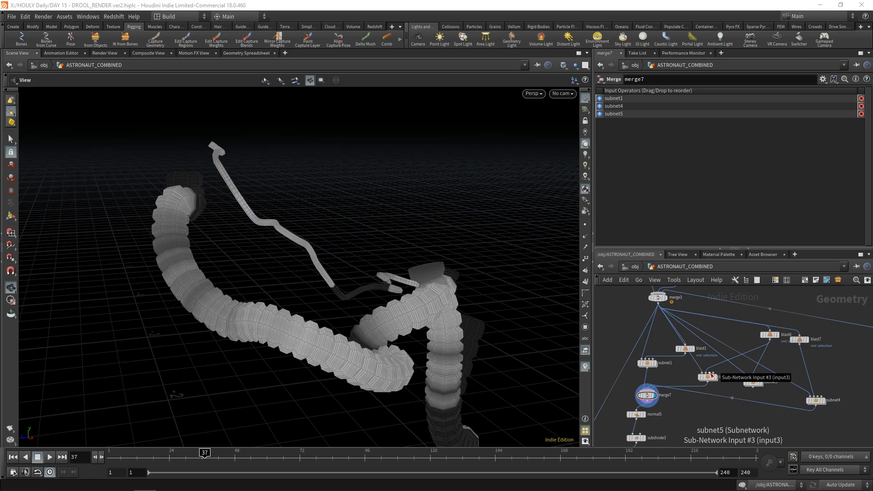
- Examine the hoses, and return to the object level to view the drool strands in the creature's jaws
drag(273, 314, 410, 300)
drag(523, 419, 369, 356)
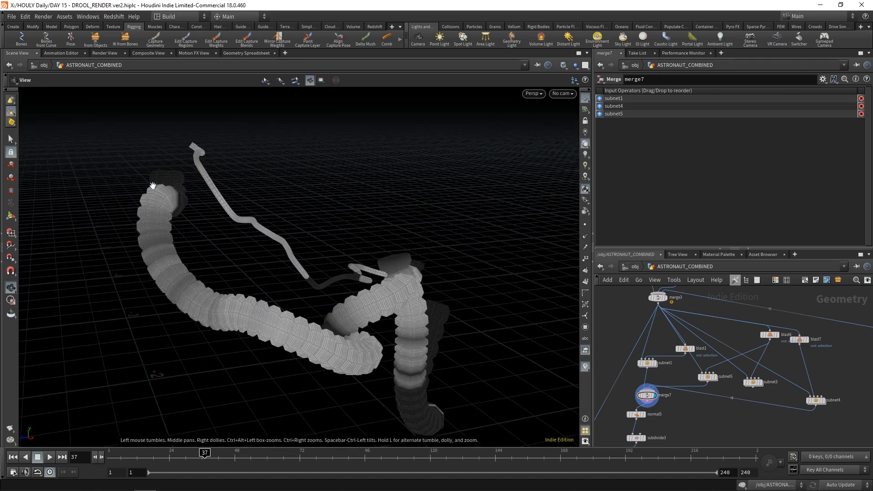
click(633, 267)
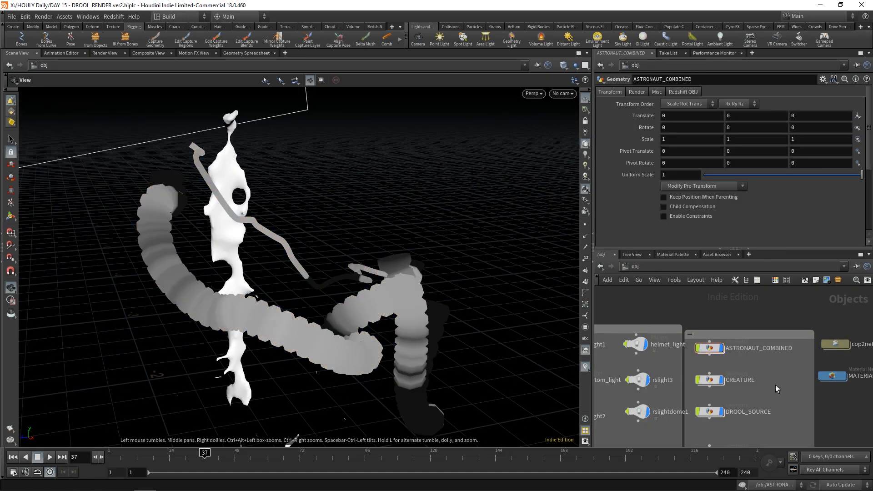
middle_drag(193, 185, 333, 284)
middle_drag(270, 205, 251, 210)
drag(334, 308, 293, 363)
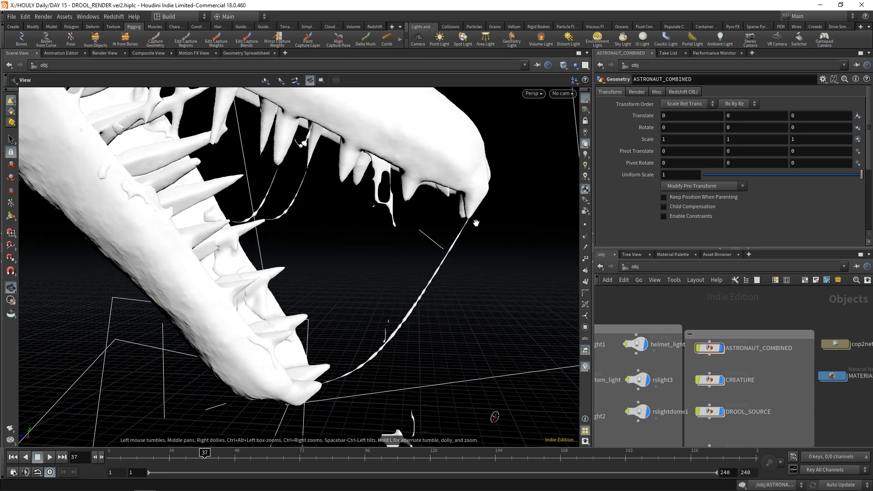
middle_drag(388, 384, 378, 203)
right_drag(378, 203, 402, 246)
mouse_move(402, 245)
mouse_down()
mouse_move(398, 255)
mouse_move(512, 284)
mouse_move(443, 288)
mouse_move(409, 257)
mouse_up()
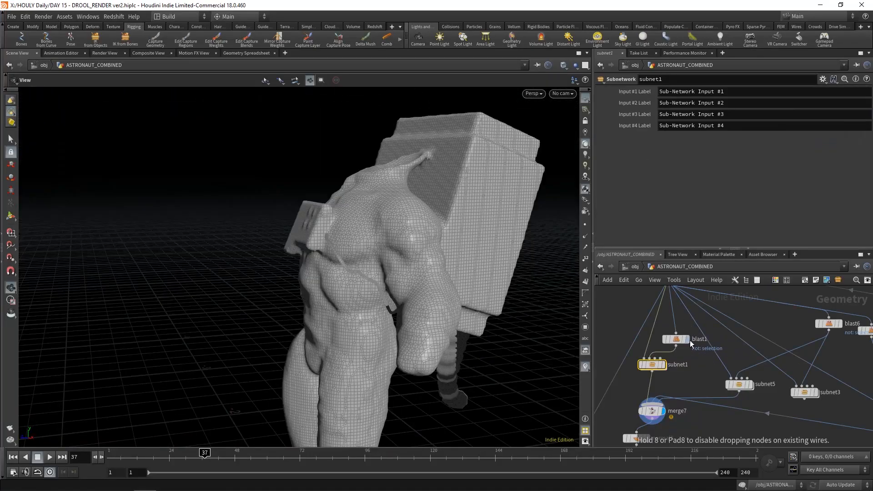
- Display blast1 inside ASTRONAUT_COMBINED and inspect its group selection on the suit's points, keeping the group as it is
click(688, 339)
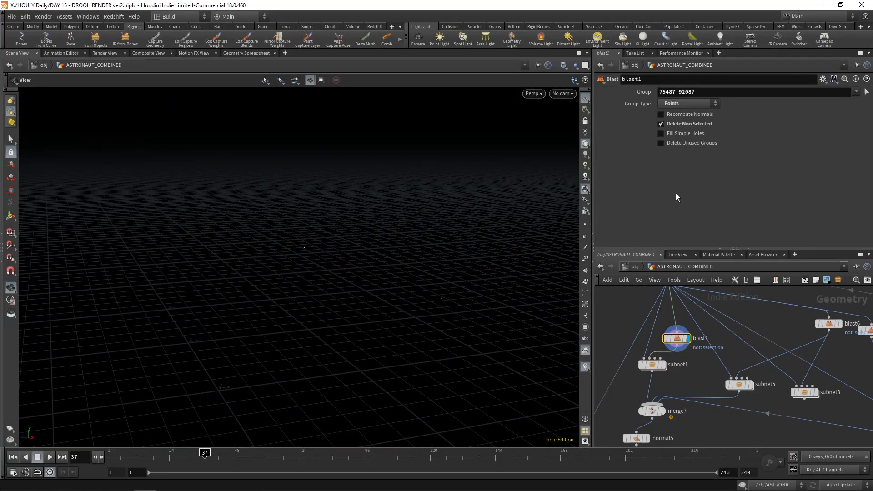
click(866, 91)
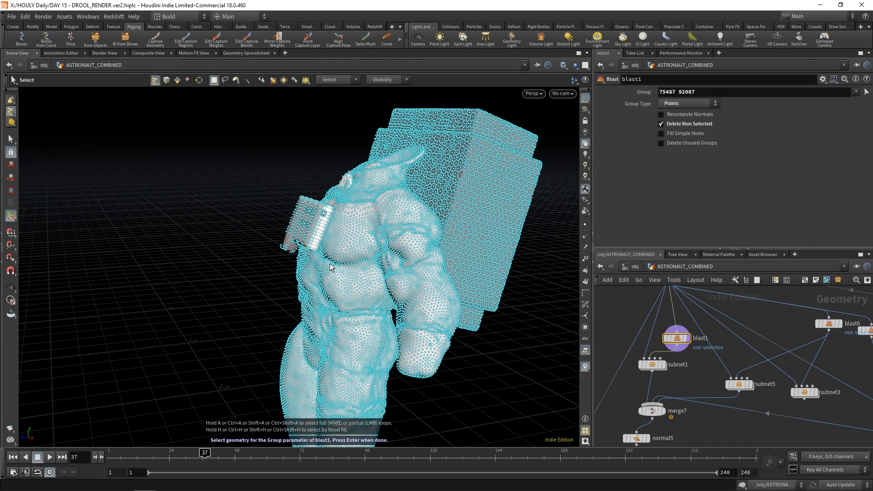
key(space)
drag(313, 262, 359, 268)
right_drag(360, 268, 455, 313)
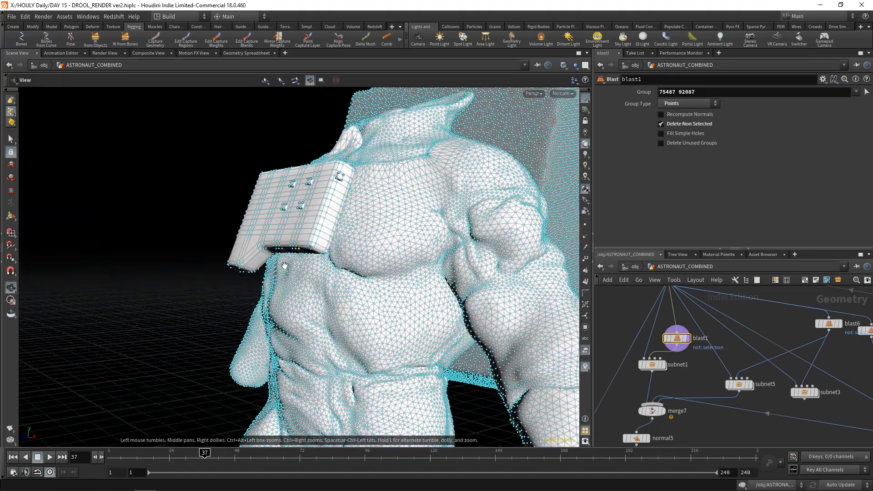
middle_drag(514, 318, 327, 285)
drag(326, 284, 127, 272)
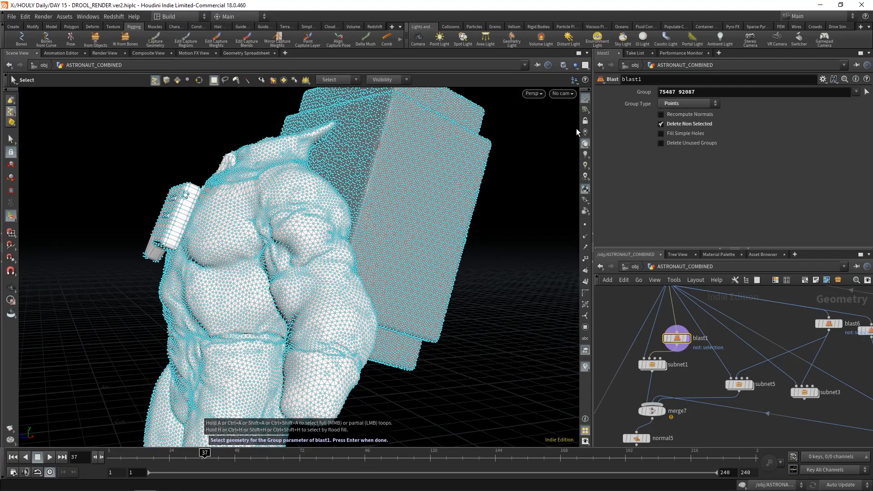
key(Return)
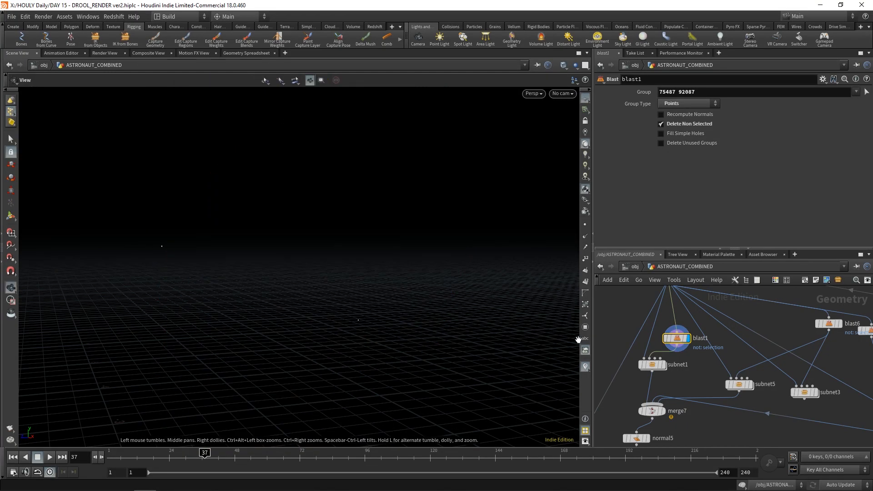
- Display subnet1, enter it and look over its network from the inputs
click(664, 365)
double_click(654, 364)
drag(687, 351, 655, 334)
click(662, 329)
drag(698, 373, 651, 361)
click(668, 385)
drag(268, 236, 178, 217)
middle_drag(711, 354, 682, 292)
- Display the add1 node to view the line joining the two attachment points
scroll(681, 292, down, 2)
scroll(660, 340, up, 1)
middle_drag(659, 339, 627, 385)
click(685, 357)
drag(350, 236, 343, 259)
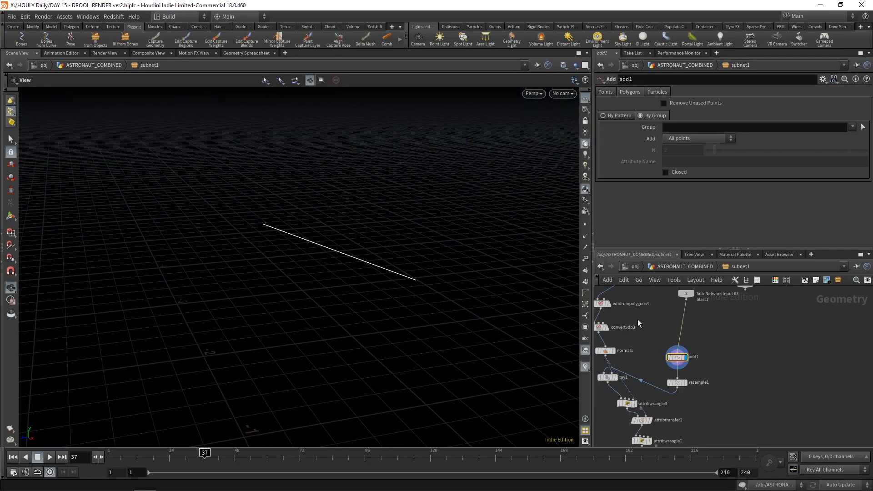
- Display resample1 and ray1 in turn to examine the line projected onto the suit's surface
click(680, 384)
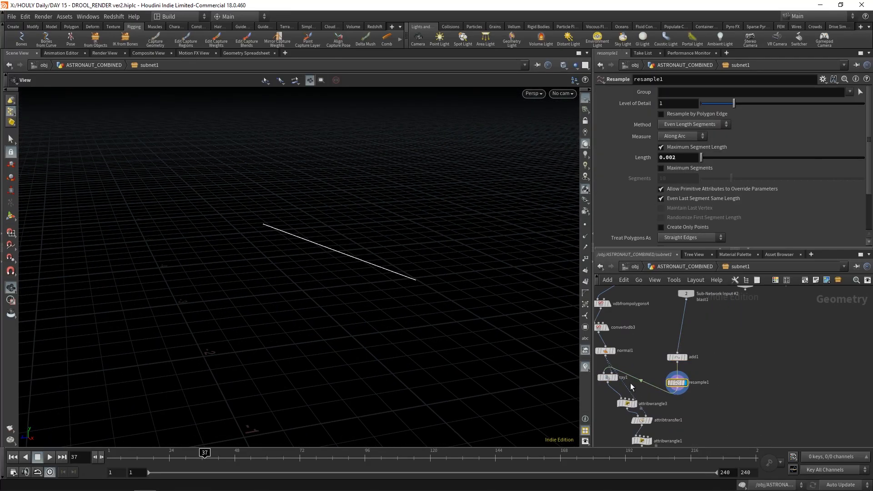
click(600, 378)
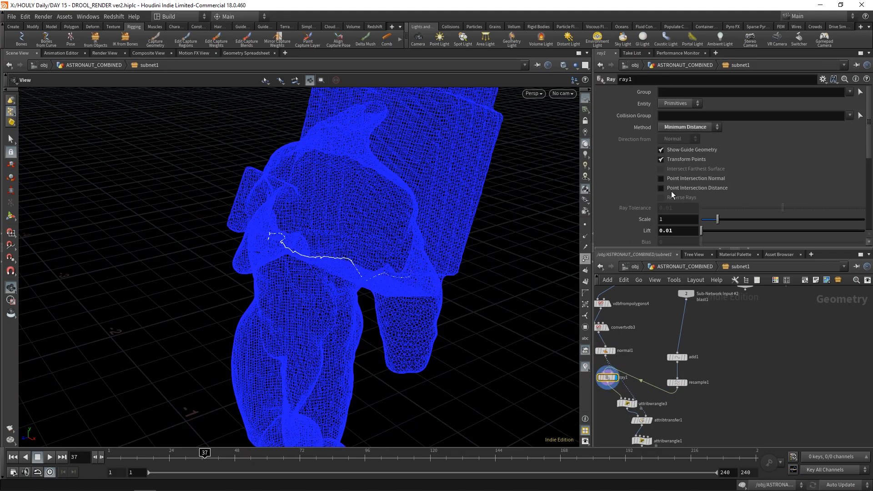
drag(296, 254, 424, 302)
- Display attribwrangle3 and examine its ramps, VEX expression and the dropped hose curve
middle_drag(715, 433, 717, 391)
scroll(636, 364, up, 1)
click(639, 364)
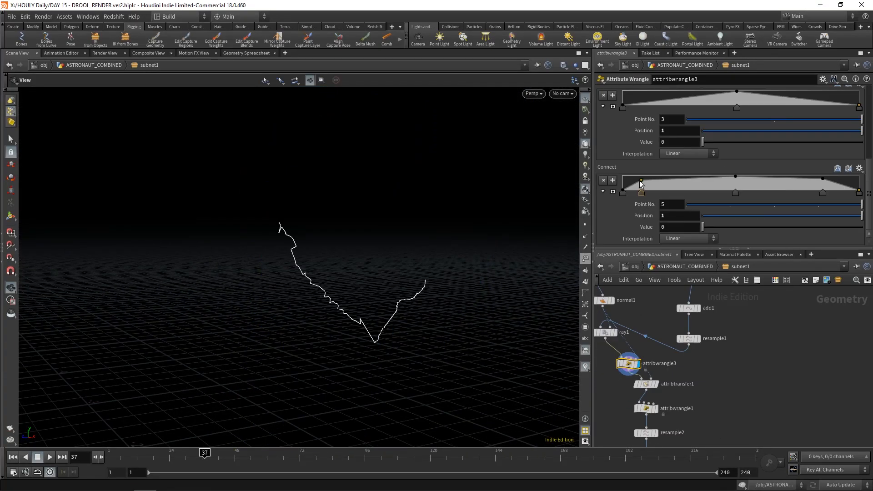
scroll(630, 191, up, 5)
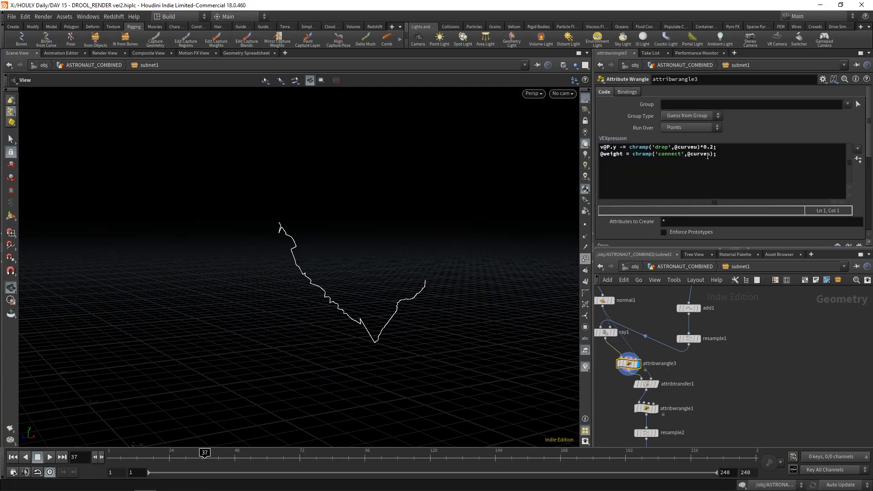
drag(275, 253, 282, 229)
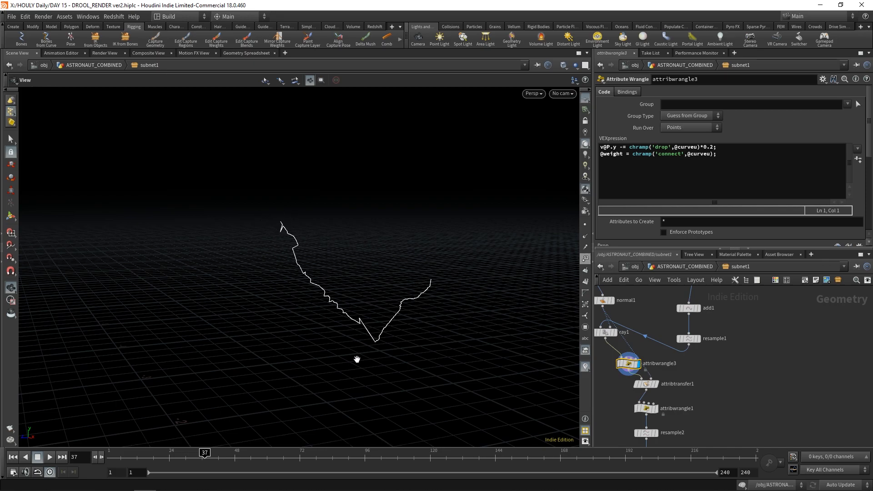
- Examine attribwrangle3's expression, shift the peak point of its Drop ramp to position 0.457692 and inspect the dropped curve
scroll(639, 225, down, 3)
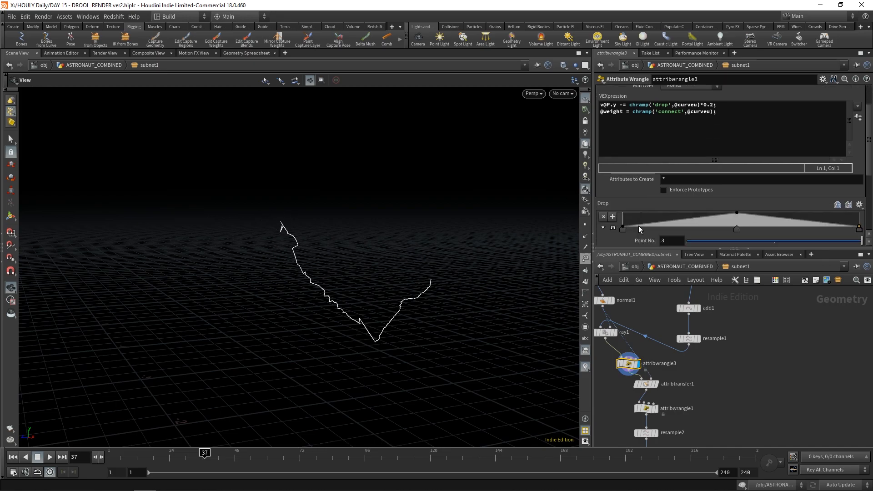
scroll(618, 222, up, 3)
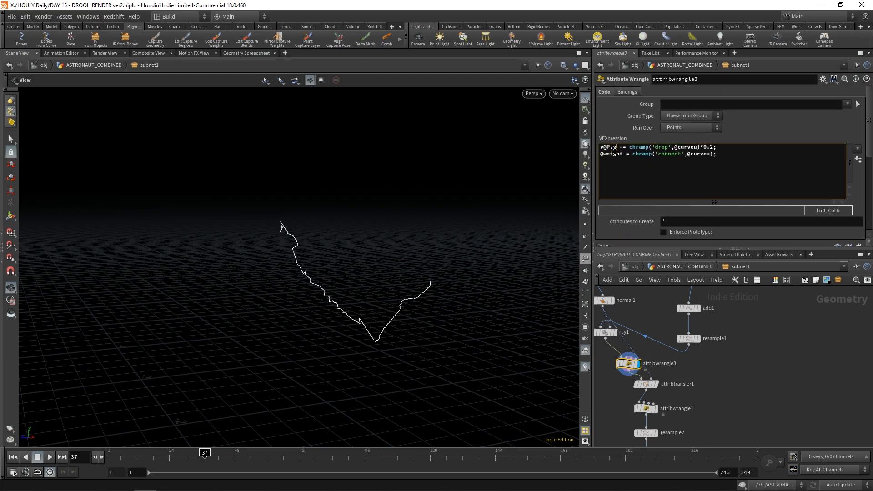
scroll(735, 140, down, 3)
mouse_move(735, 139)
mouse_down()
mouse_move(735, 152)
mouse_move(731, 133)
mouse_up()
mouse_move(355, 285)
mouse_down()
mouse_move(425, 299)
mouse_move(357, 296)
mouse_up()
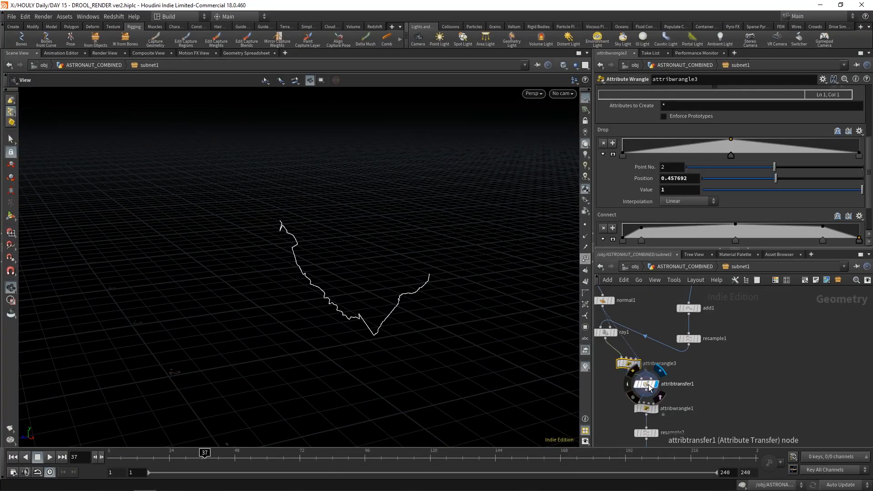
- Display attribtransfer1 and attribwrangle1 in turn, examining the weight term in attribwrangle1's expression and the displaced hose curve
click(649, 385)
middle_drag(635, 325, 650, 346)
scroll(630, 333, down, 1)
click(630, 326)
click(665, 395)
click(664, 414)
click(656, 414)
drag(432, 289, 478, 353)
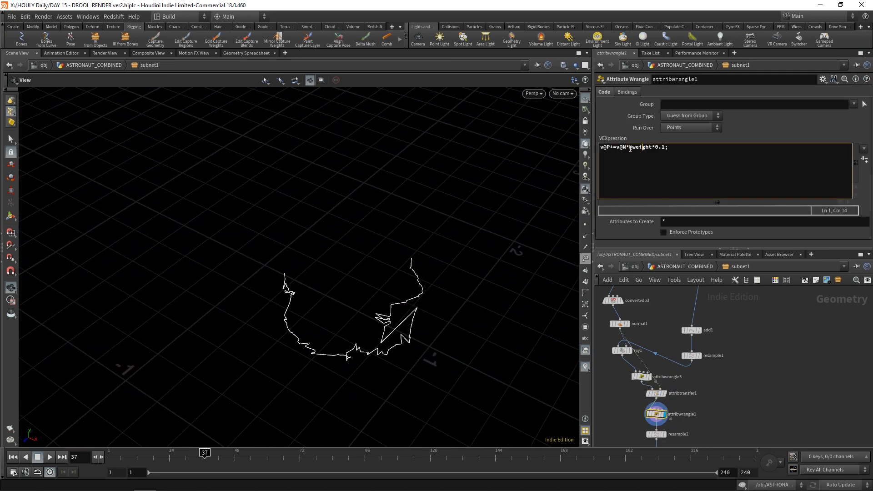
drag(351, 292, 485, 249)
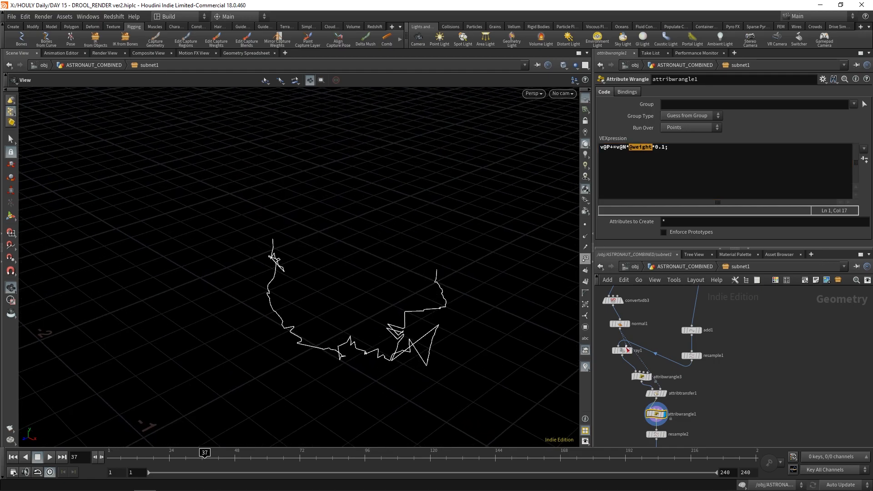
- Review attribwrangle3's Connect ramp and compare the curve at attribtransfer1 with the curve at attribwrangle1
click(642, 378)
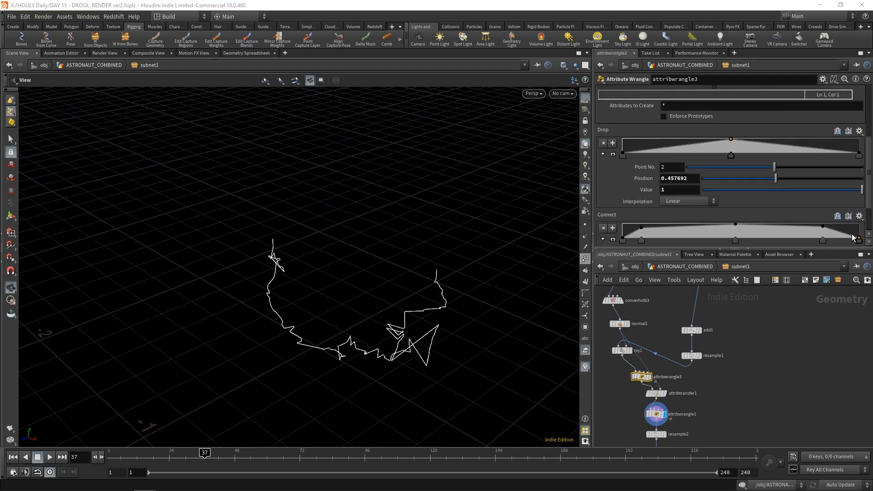
drag(327, 243, 281, 218)
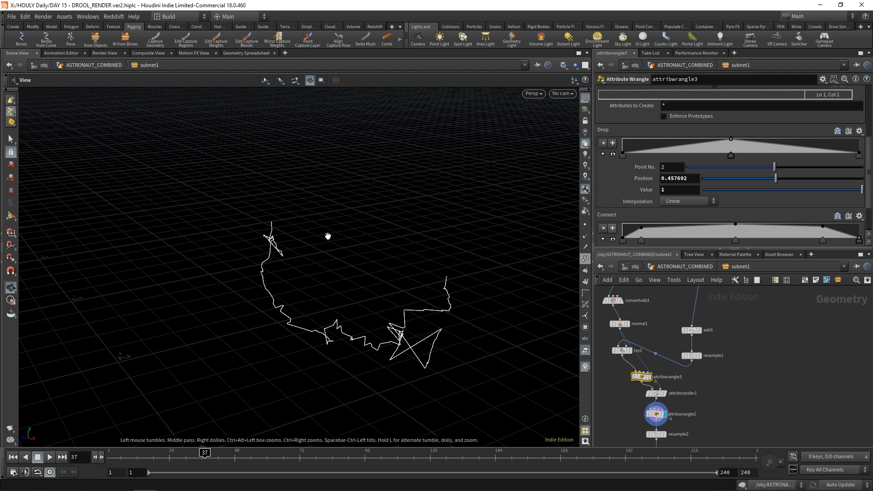
middle_drag(673, 386, 670, 369)
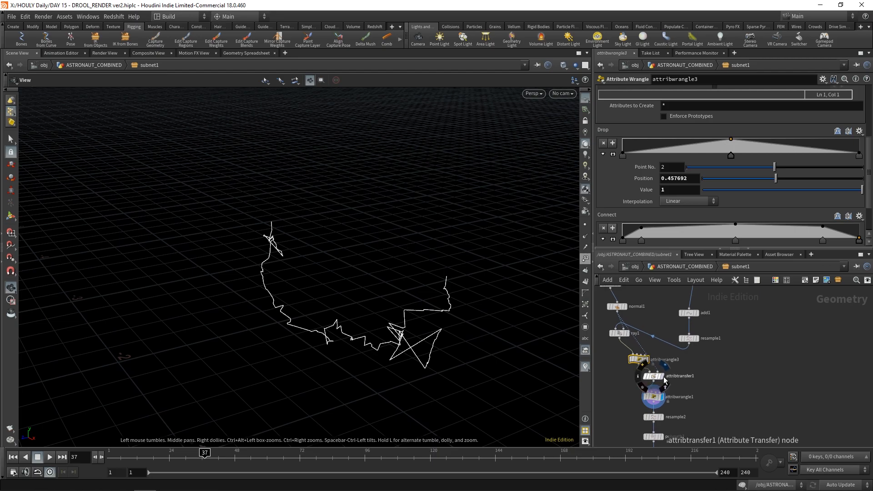
click(663, 377)
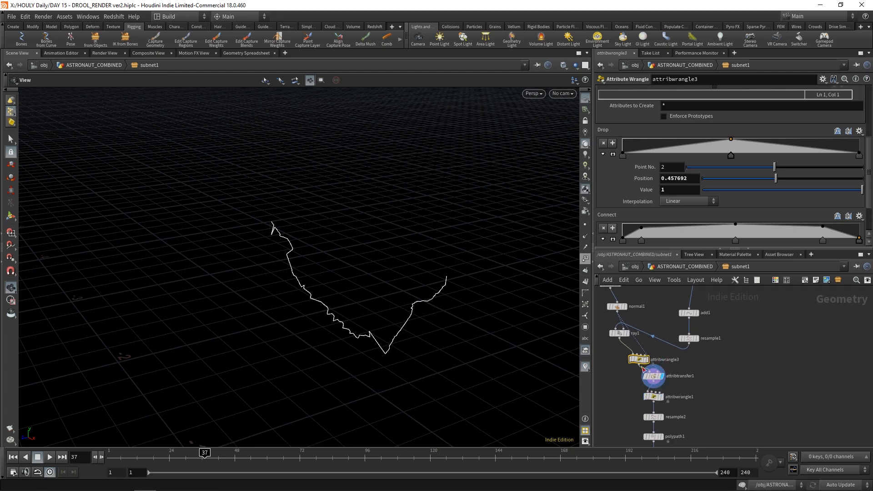
click(662, 397)
click(655, 397)
drag(437, 260, 460, 241)
- Briefly toggle a viewport display overlay on the curve, then display resample2 and polypath1 to view their output
middle_drag(714, 362, 713, 336)
click(586, 236)
drag(401, 287, 380, 270)
click(586, 236)
click(660, 369)
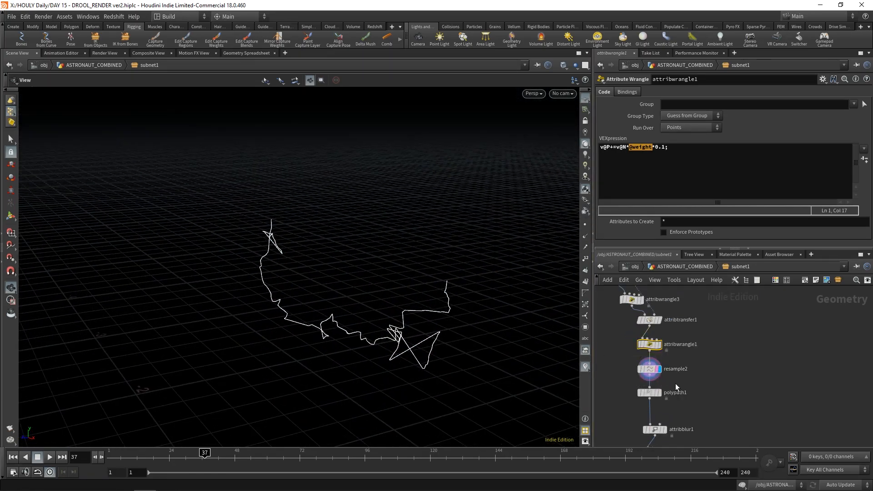
click(659, 393)
click(649, 392)
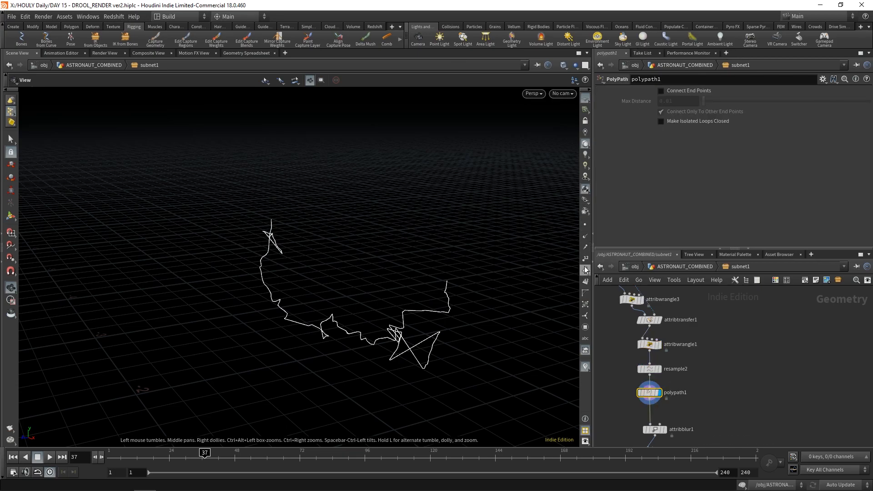
- Display attribblur1 to view the smoothed hose curve and its blur settings
middle_drag(699, 375, 692, 322)
scroll(694, 321, down, 2)
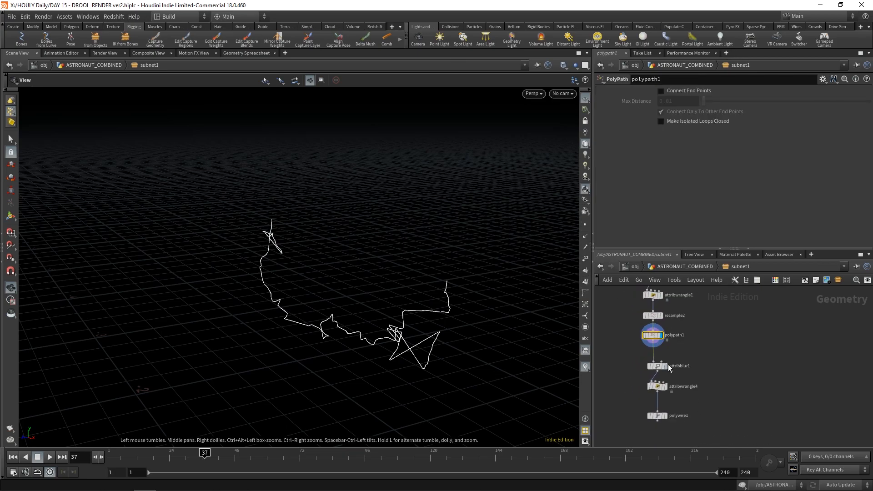
click(666, 366)
click(658, 367)
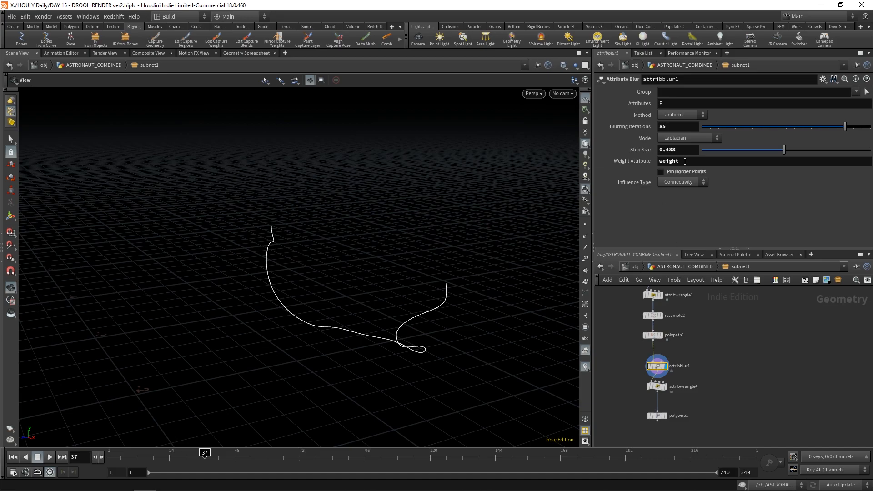
- Clear attribblur1's Weight Attribute and template add1's straight line to compare the blurred curve's end points with it
key(BackSpace)
middle_drag(758, 307, 709, 393)
scroll(729, 374, down, 1)
scroll(657, 323, up, 4)
click(654, 310)
scroll(341, 263, up, 2)
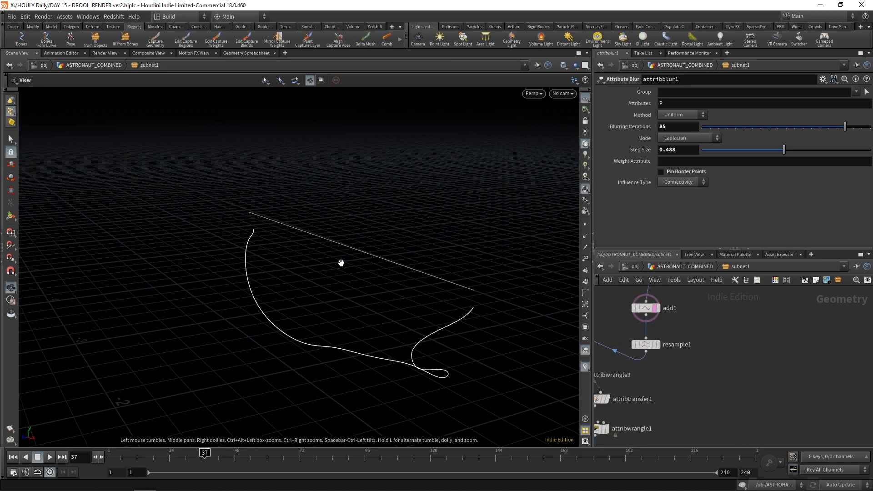
scroll(735, 395, down, 2)
middle_drag(712, 439, 734, 330)
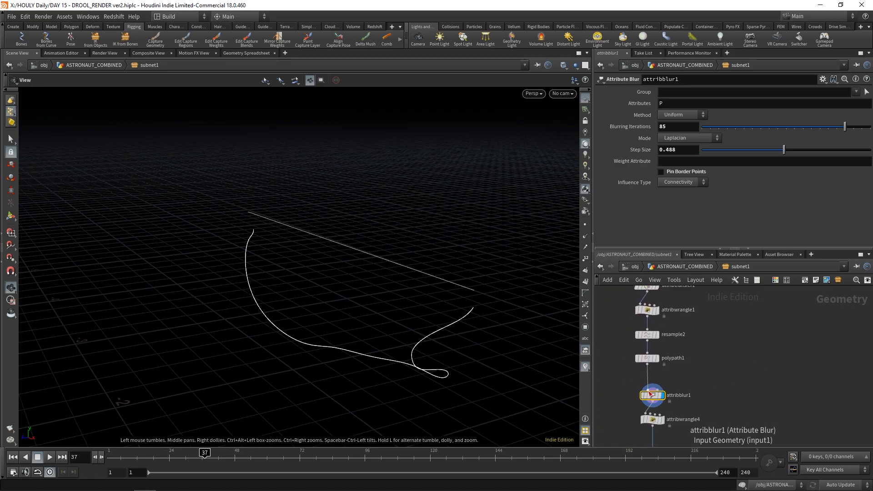
- Set attribblur1's Weight Attribute to weight and inspect the curve's end points
click(671, 158)
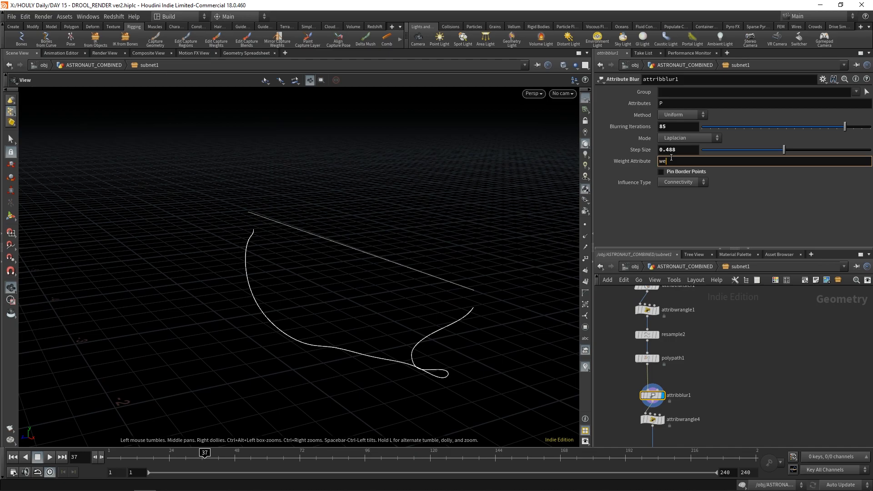
text(weight)
key(Return)
drag(335, 278, 353, 285)
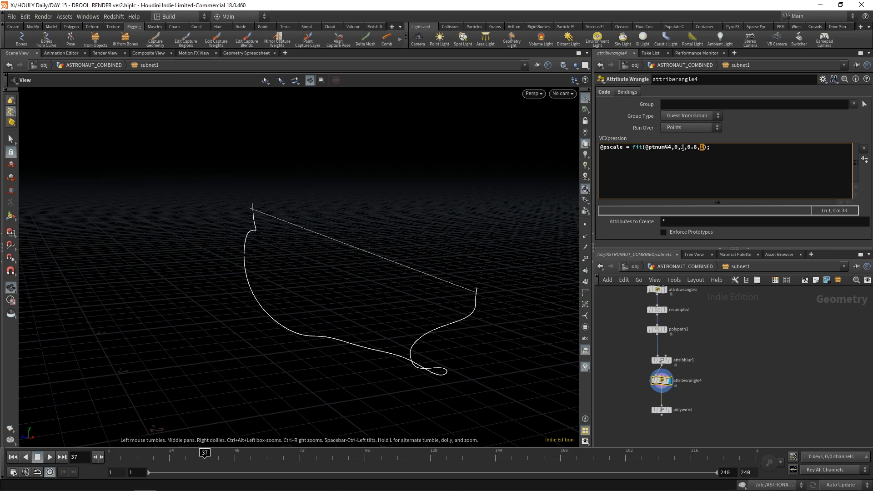
- Examine attribwrangle4's pscale expression, then display polywire1 to inspect its wire radius and the ribbed hose
drag(694, 146, 698, 147)
scroll(669, 409, up, 3)
click(666, 386)
click(658, 388)
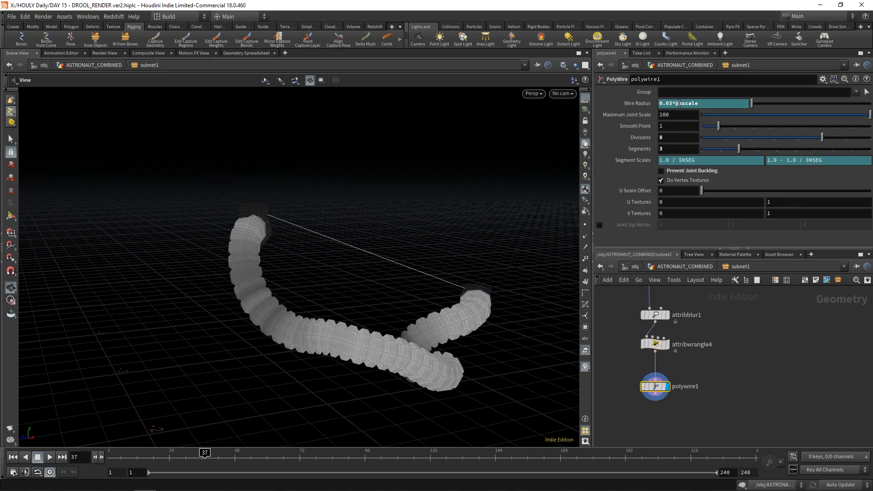
drag(391, 238, 364, 214)
- Return to the ASTRONAUT_COMBINED network and display subnet4 and subnet5 to view the other hoses
click(669, 266)
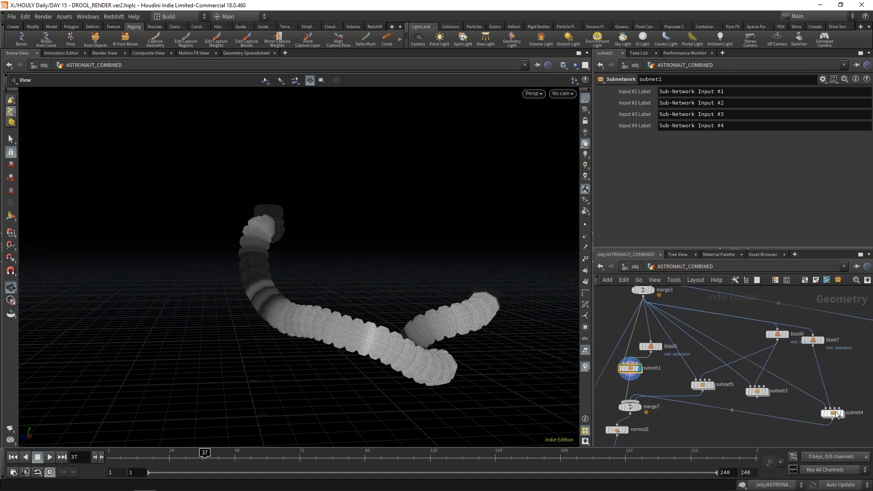
click(844, 419)
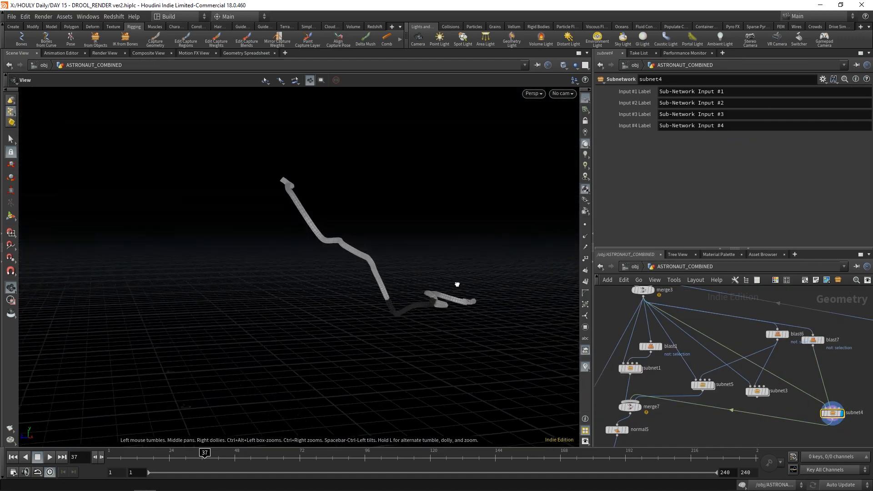
click(713, 386)
drag(516, 315, 449, 349)
middle_drag(449, 349, 405, 316)
scroll(696, 407, down, 2)
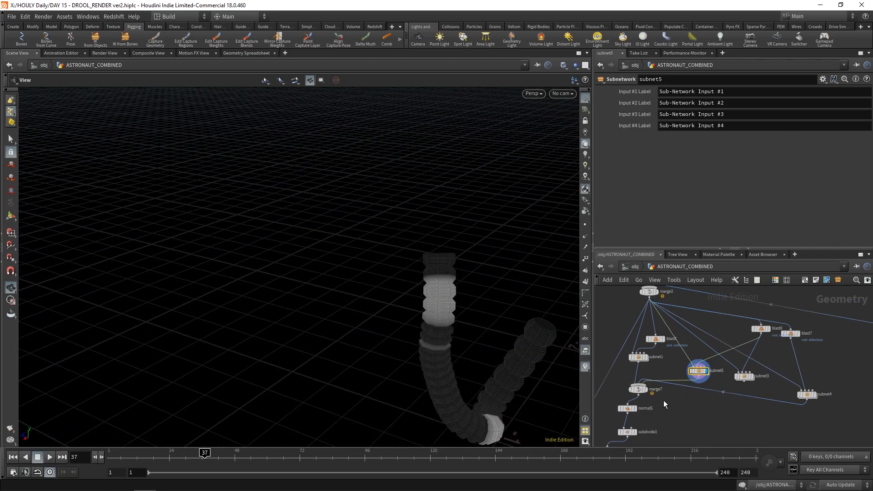
- Display merge7 and normal5 to view all the hoses merged together
click(645, 390)
click(637, 410)
mouse_move(420, 301)
mouse_down()
mouse_move(440, 288)
mouse_move(579, 290)
mouse_move(493, 320)
mouse_move(437, 258)
mouse_up()
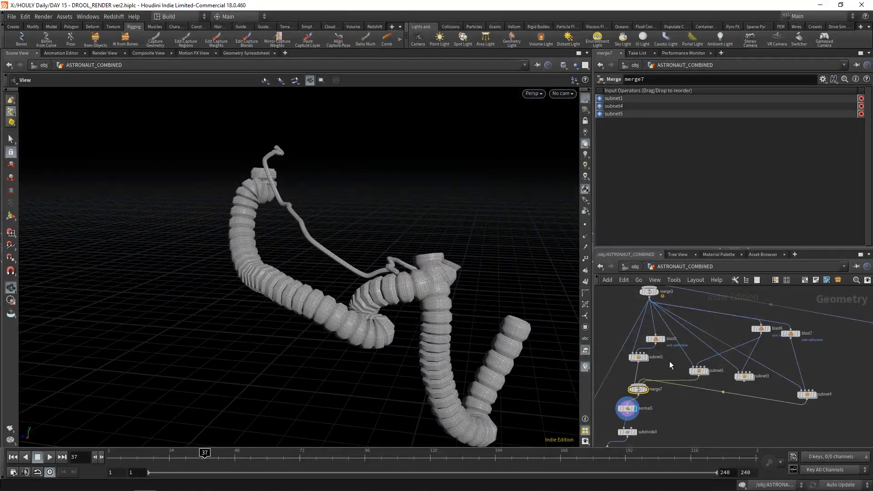
middle_drag(671, 363, 649, 363)
drag(545, 346, 523, 325)
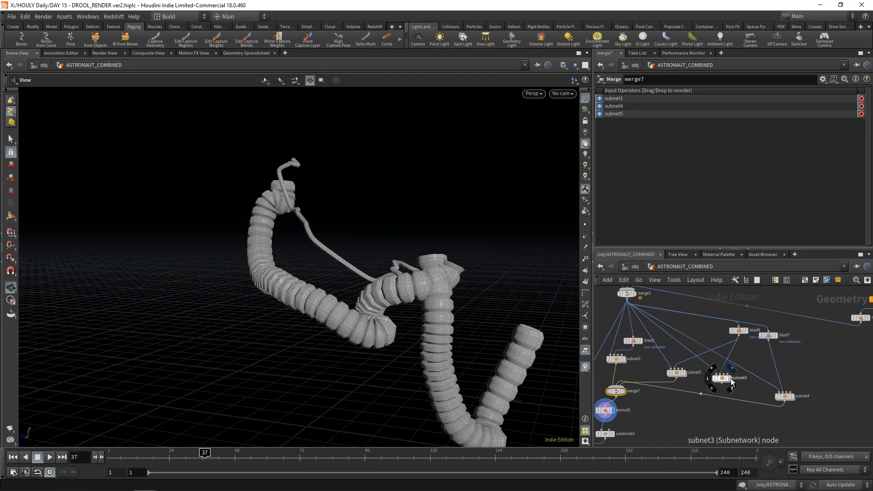
- Try picking two different attachment points on the chest pack and backpack for blast7's group to reroute subnet4's hose
click(773, 336)
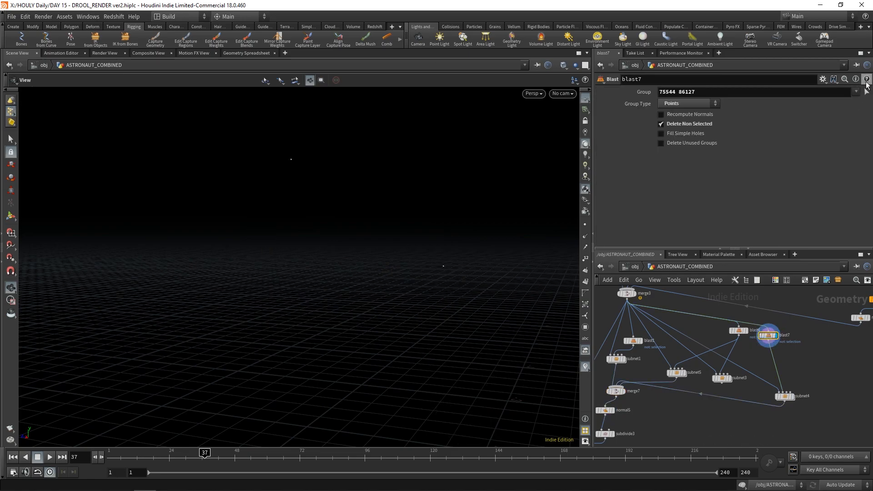
click(867, 92)
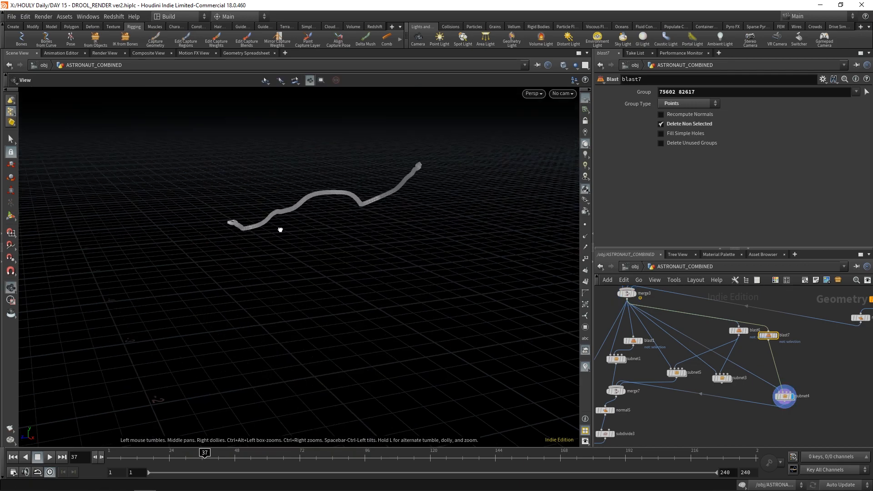
drag(278, 230, 759, 485)
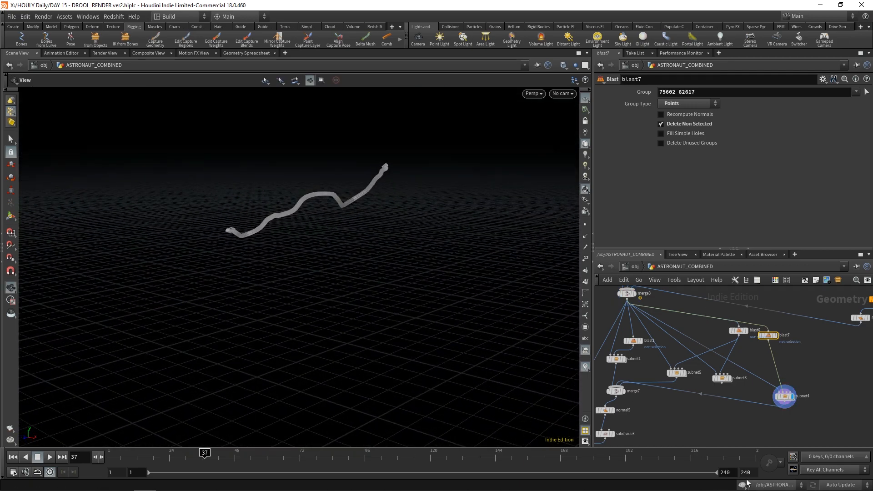
- Display the nodes from merge7 through normal5 and subdivide3 to merge6, viewing the hoses combined with the suit
middle_drag(658, 416, 671, 404)
click(636, 380)
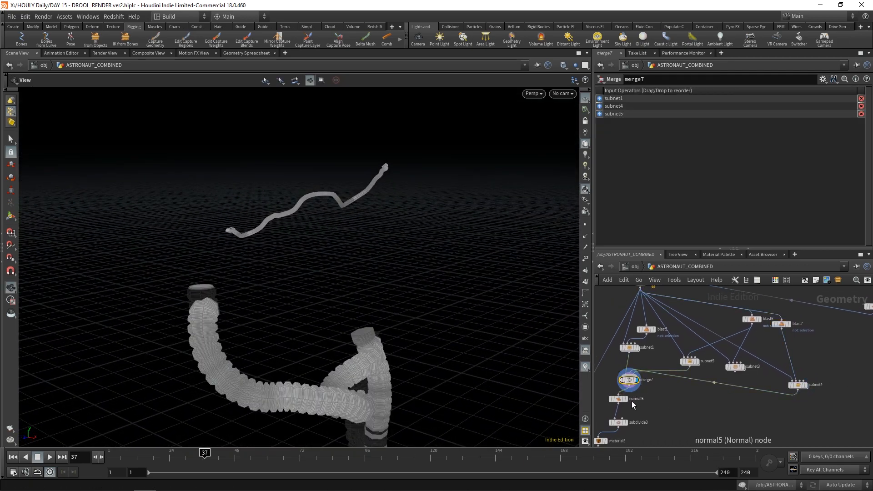
click(626, 399)
click(626, 423)
middle_drag(673, 417, 725, 371)
click(617, 409)
mouse_move(398, 258)
mouse_down()
mouse_move(246, 234)
mouse_move(391, 259)
mouse_up()
drag(391, 259, 448, 263)
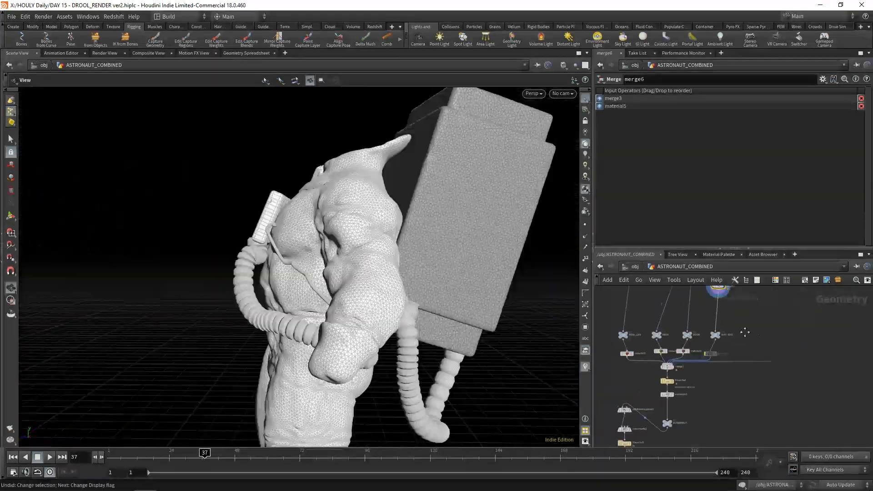
scroll(703, 359, up, 1)
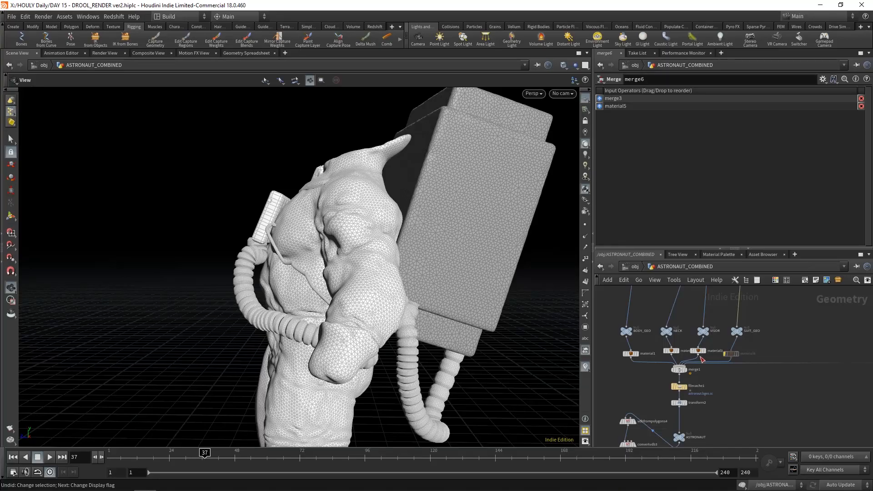
- Display merge1, filecache1 and transform2 in turn to view the complete astronaut
click(682, 372)
drag(383, 237, 219, 188)
right_drag(253, 217, 326, 237)
drag(304, 233, 352, 234)
middle_drag(759, 384, 752, 344)
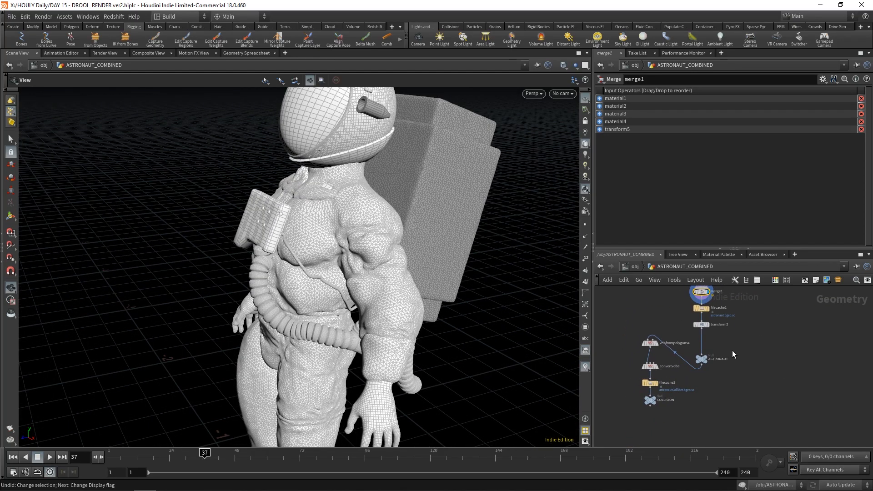
click(708, 318)
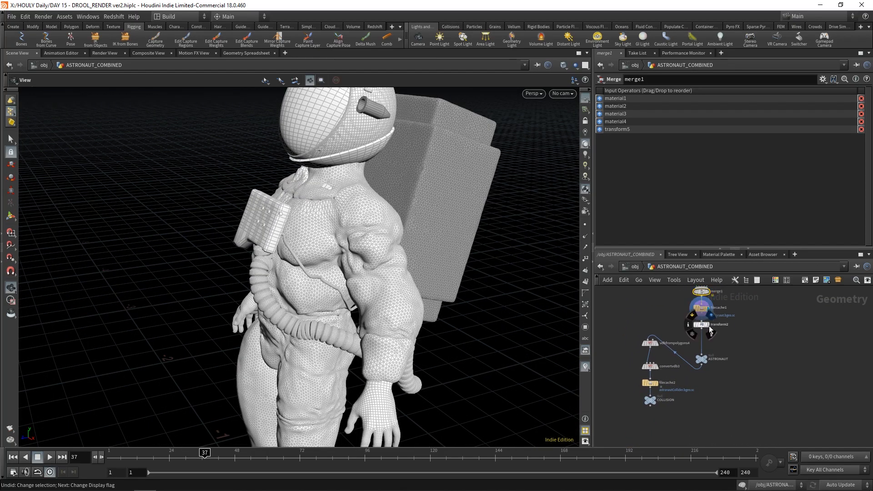
click(711, 330)
- Return to the object level, enter DROOL_SOURCE and look over its node network
key(u)
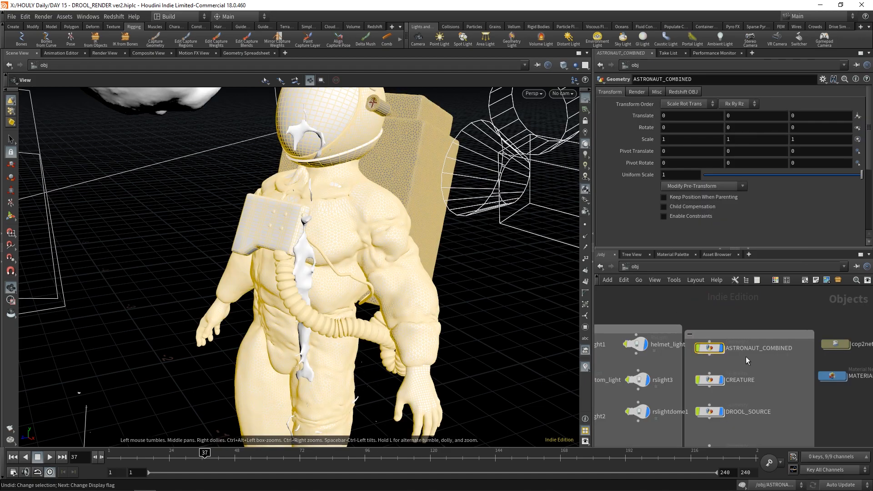
middle_drag(755, 380, 766, 364)
scroll(766, 364, down, 1)
double_click(727, 389)
middle_drag(727, 389, 691, 333)
scroll(716, 354, up, 3)
scroll(712, 317, up, 2)
scroll(661, 374, down, 2)
scroll(691, 334, up, 1)
scroll(684, 359, up, 2)
middle_drag(634, 359, 662, 378)
middle_drag(688, 307, 644, 303)
scroll(651, 306, down, 3)
middle_drag(779, 322, 717, 380)
middle_drag(682, 296, 723, 387)
- Display tube2 framed in the viewport, then clip1, to examine the base shape of the jaw
scroll(651, 313, up, 1)
middle_drag(658, 310, 663, 347)
scroll(662, 347, up, 3)
click(646, 326)
drag(320, 263, 374, 241)
key(space+g)
middle_drag(653, 371, 647, 347)
click(646, 342)
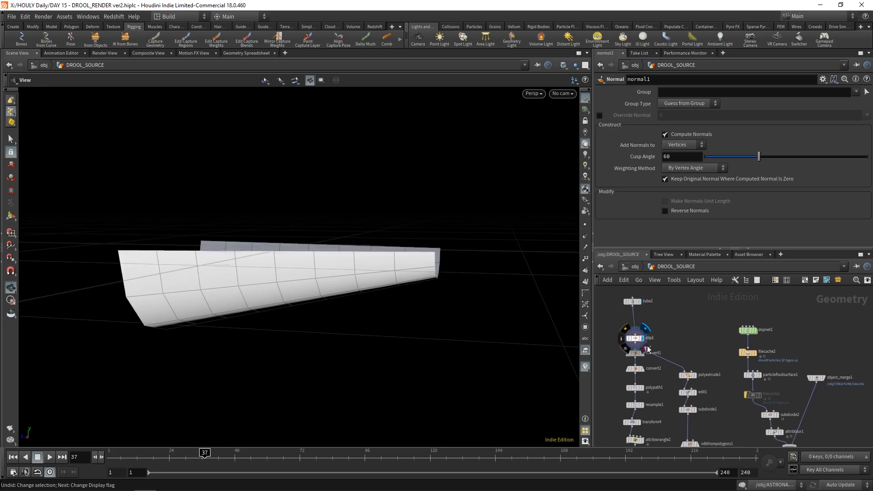
- Step down the tooth branch and display transform5 to view the rows of teeth and their transform
click(645, 359)
scroll(669, 391, down, 5)
click(648, 360)
click(642, 360)
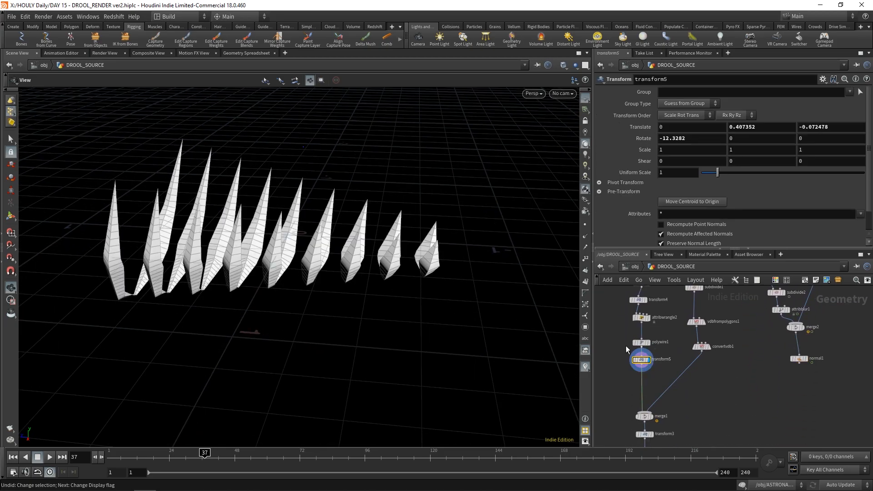
drag(470, 273, 473, 241)
- Display merge1, transform3 and mirror1 in turn to view the jaw with teeth and its mirrored counterpart
middle_drag(650, 396, 651, 378)
click(653, 399)
click(645, 399)
drag(470, 271, 424, 269)
middle_drag(654, 417, 662, 375)
click(662, 375)
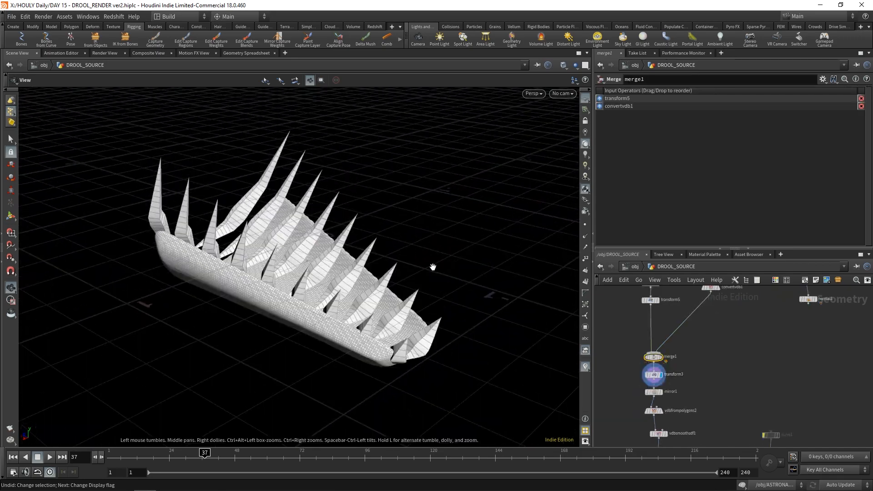
drag(433, 267, 444, 243)
click(665, 399)
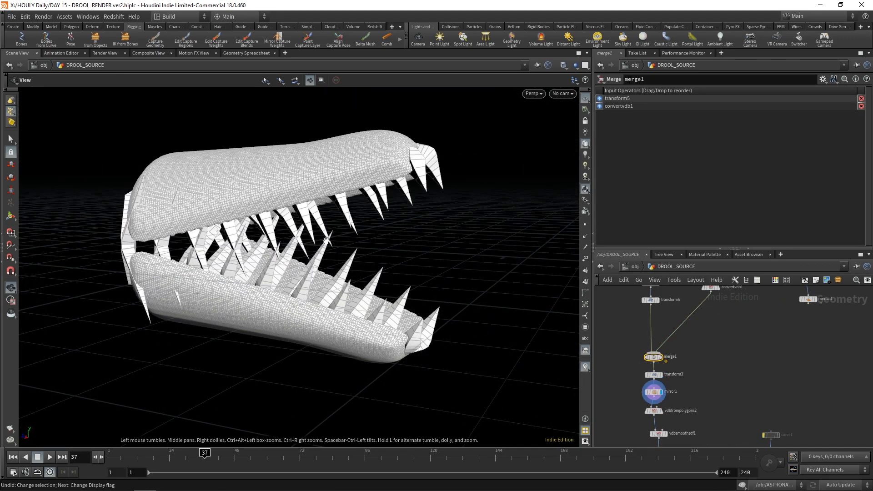
- Display vdbfrompolygons2, vdbsmoothsdf1 and convertvdb2 in turn to examine how the jaw and teeth are converted into a single smoothed mesh
drag(391, 257, 407, 264)
click(663, 411)
middle_drag(665, 412, 661, 361)
click(663, 384)
click(664, 412)
drag(437, 224, 358, 261)
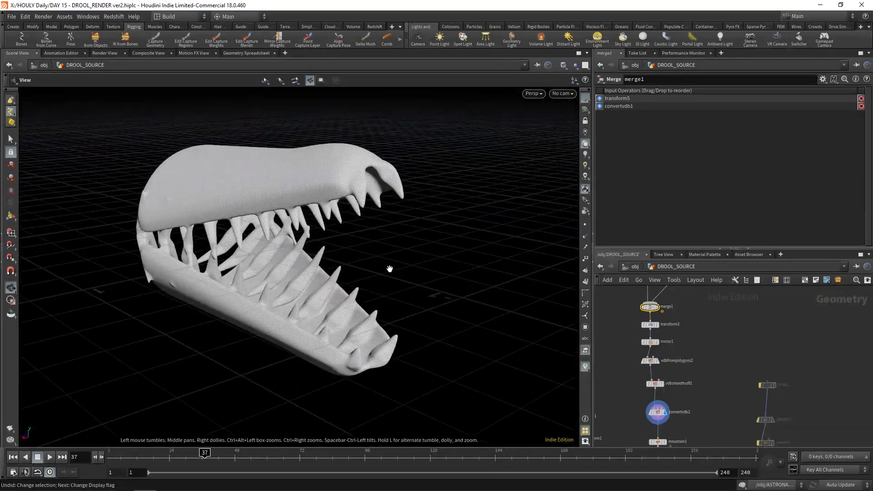
- Display attribwrangle1 in the FLIP_SOURCE branch and scrub the timeline to frame 80 to examine the source points on the jaw
middle_drag(666, 369, 675, 302)
scroll(632, 409, down, 3)
middle_drag(633, 410, 672, 357)
scroll(671, 357, up, 1)
middle_drag(662, 298, 661, 305)
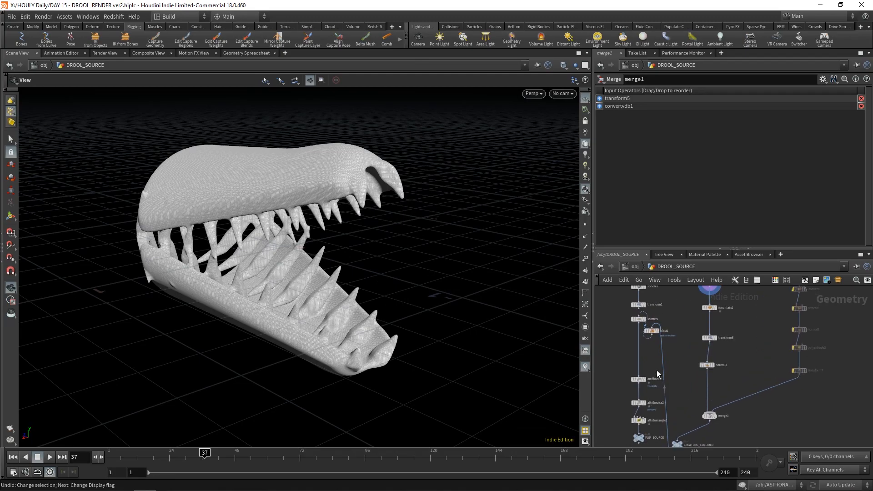
middle_drag(660, 380, 659, 321)
scroll(645, 331, up, 2)
click(643, 323)
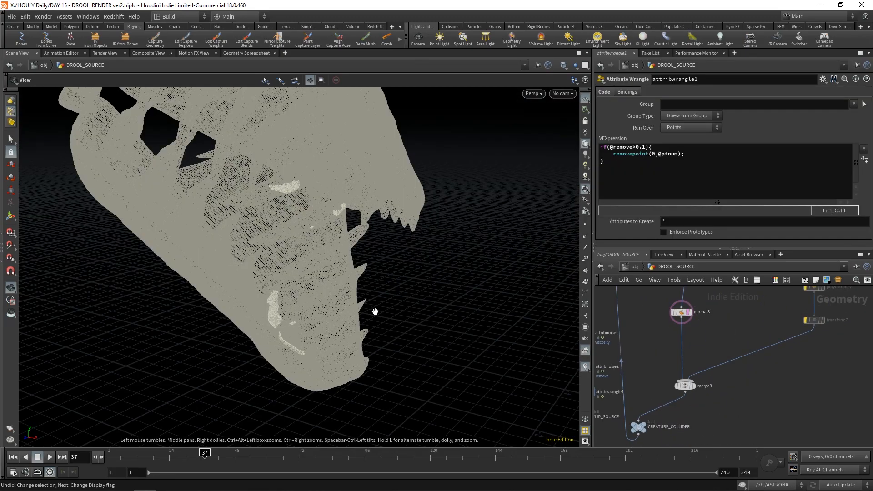
drag(375, 311, 283, 318)
mouse_move(206, 455)
mouse_down()
mouse_move(112, 456)
mouse_move(198, 455)
mouse_up()
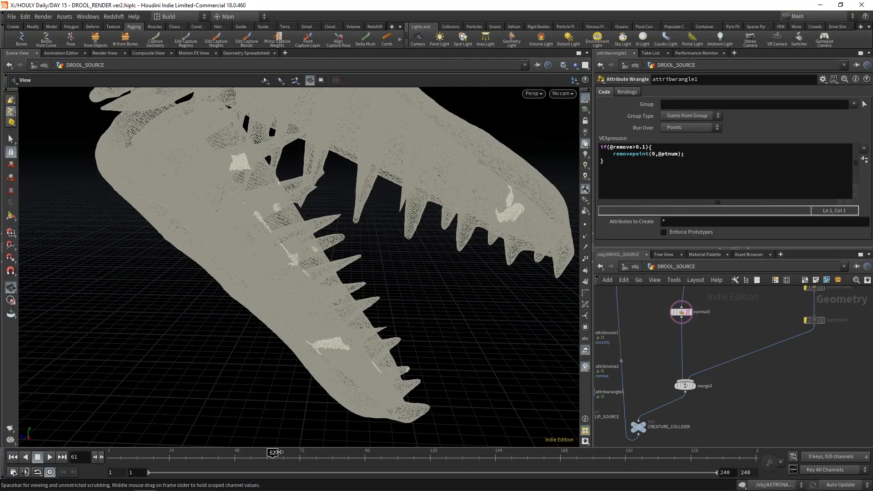
- Display filecache2 below dopnet1 through cam1 and scrub to frame 106 to examine the cached drool particles
middle_drag(760, 324, 732, 397)
middle_drag(727, 318, 684, 394)
scroll(685, 394, down, 2)
middle_drag(678, 349, 681, 432)
middle_drag(795, 293, 770, 372)
middle_drag(700, 315, 678, 352)
scroll(675, 353, up, 3)
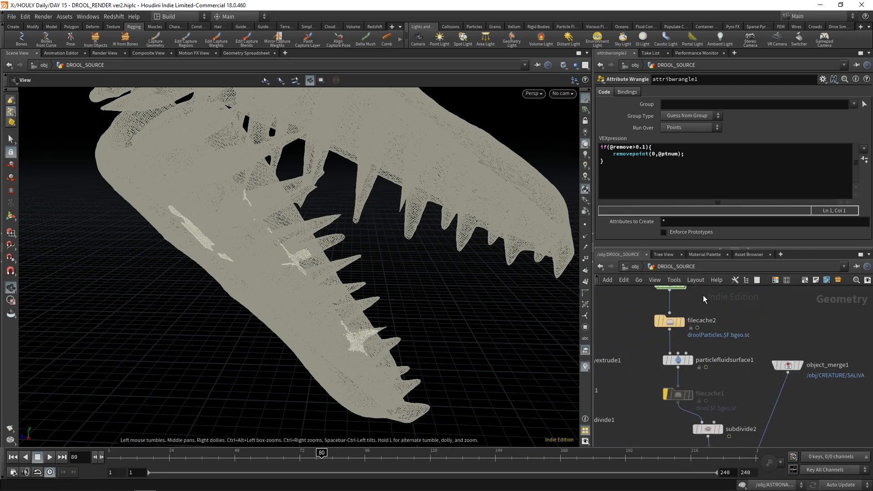
middle_drag(702, 301, 694, 332)
click(674, 354)
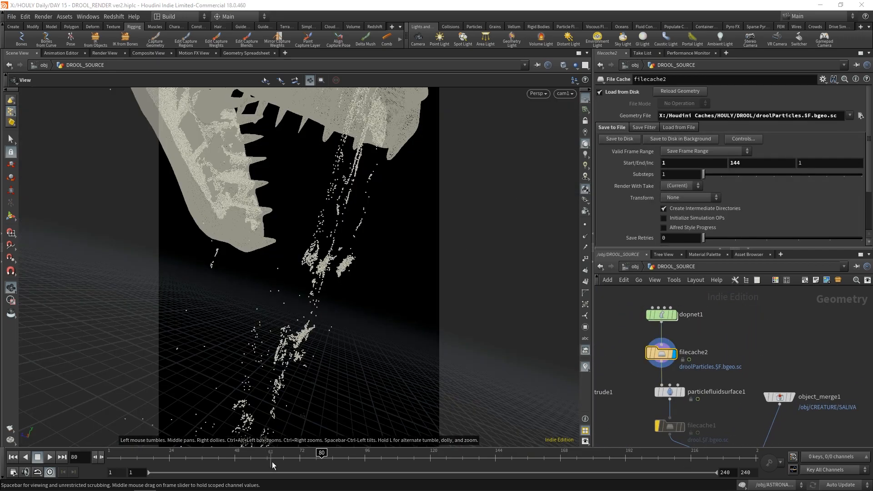
- Display normal1 at the end of the drool branch to examine the meshed drool merged with the saliva
scroll(660, 384, down, 3)
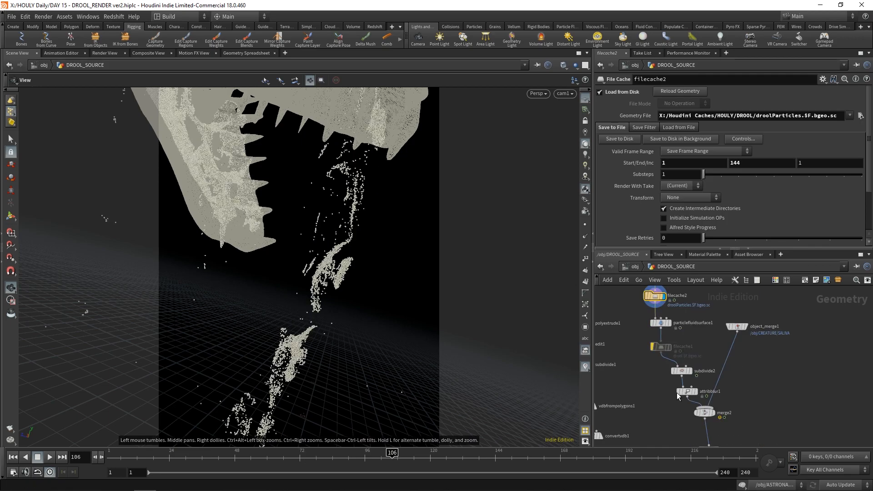
middle_drag(721, 440, 705, 383)
scroll(705, 385, up, 3)
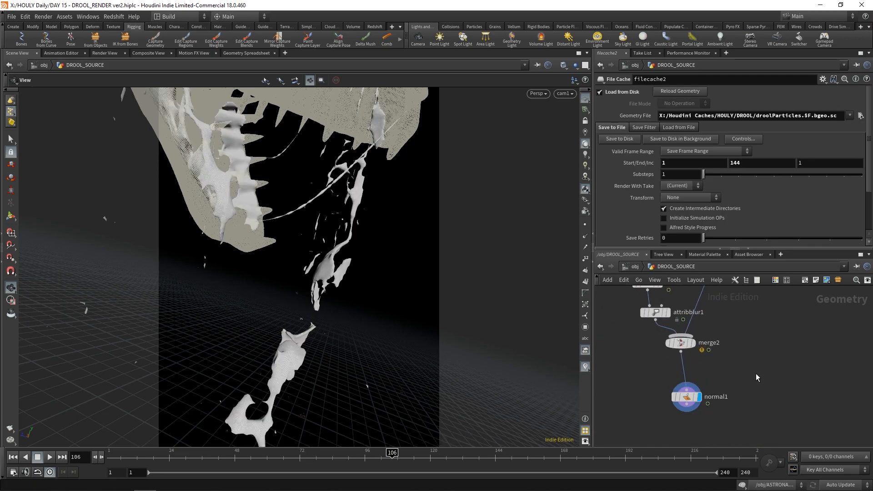
- Return to the object level, view the whole scene with astronaut, creature and drool from several angles, and look through cam1
click(635, 267)
middle_drag(698, 328, 742, 301)
scroll(743, 301, down, 3)
drag(309, 294, 373, 196)
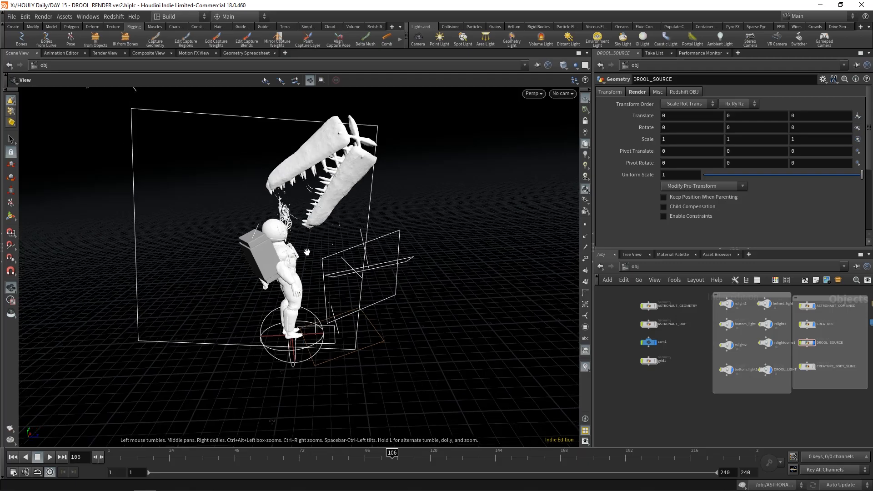
key(g)
drag(292, 265, 388, 289)
click(563, 93)
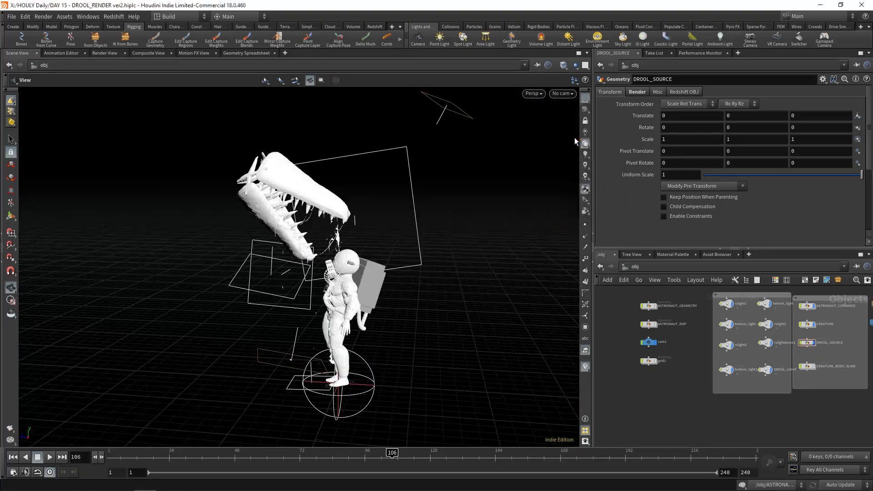
click(575, 137)
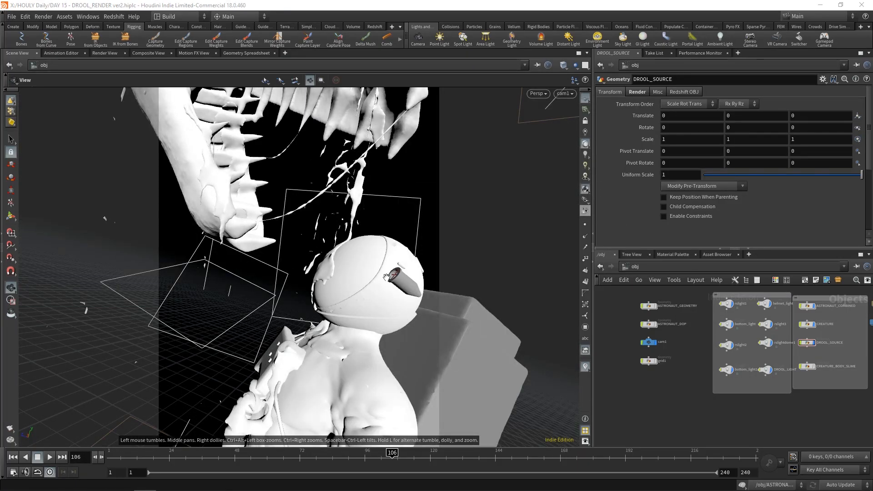